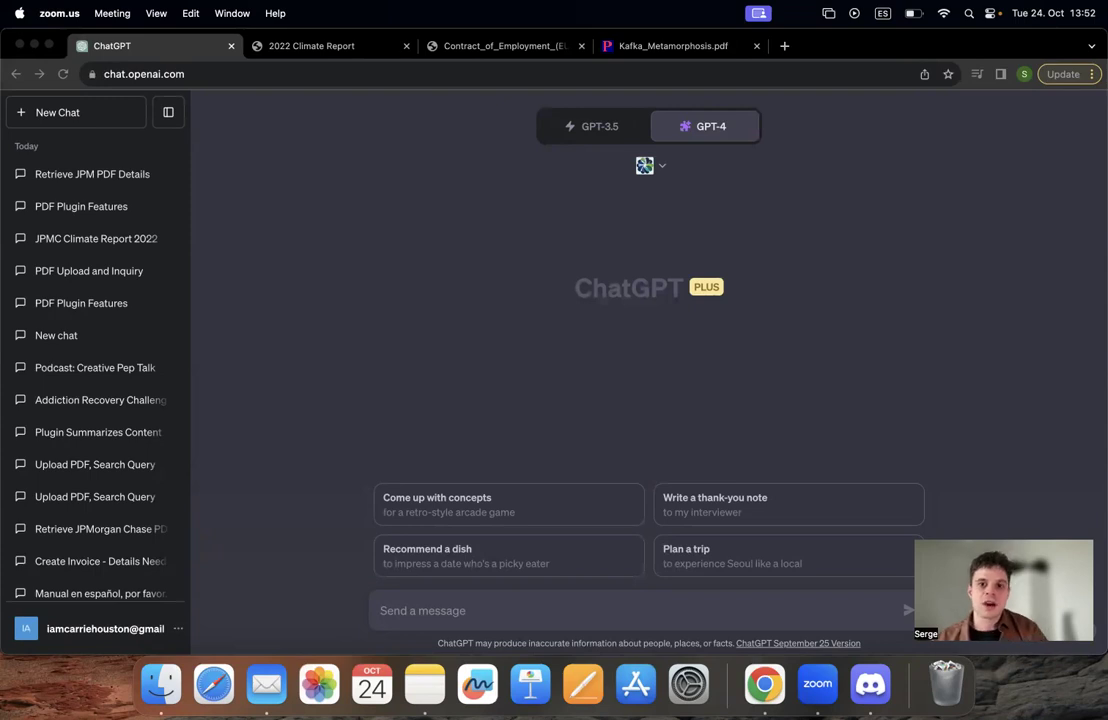
Check in the plugin list that the Aaron Chat PDF plugin is enabled and view its description
{"action": "left_click", "coordinate": [687, 183]}
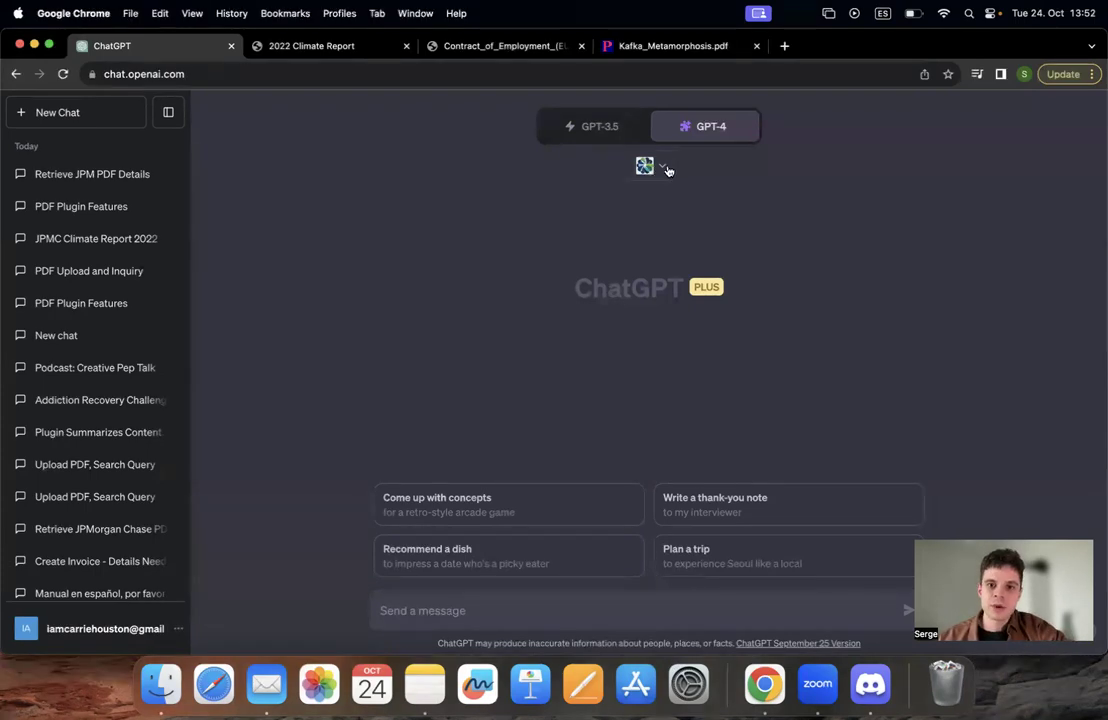
{"action": "left_click", "coordinate": [655, 166]}
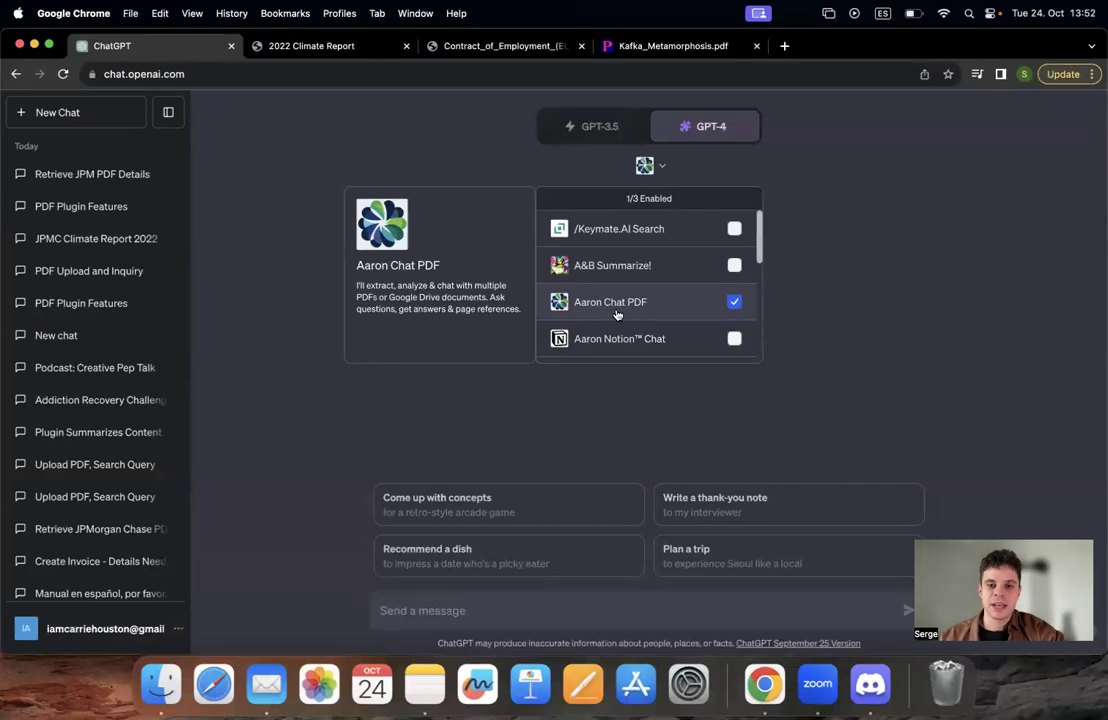
{"action": "scroll", "coordinate": [616, 314], "scroll_direction": "down", "scroll_amount": 5}
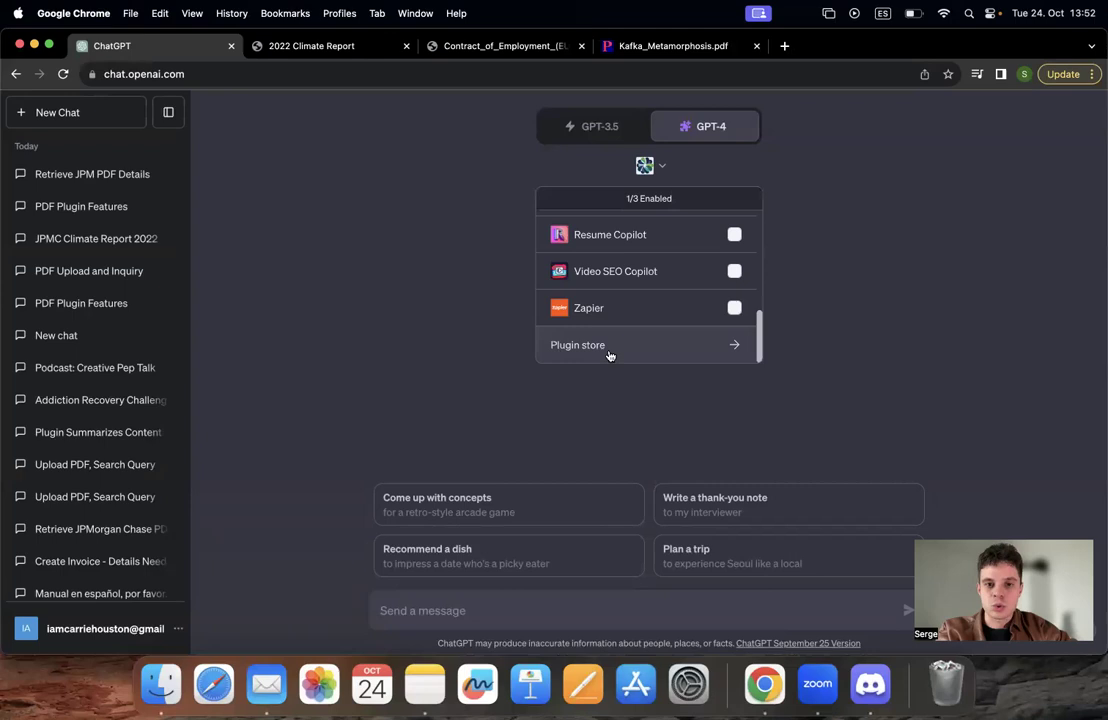
{"action": "scroll", "coordinate": [608, 349], "scroll_direction": "up", "scroll_amount": 5}
{"action": "mouse_move", "coordinate": [566, 311]}
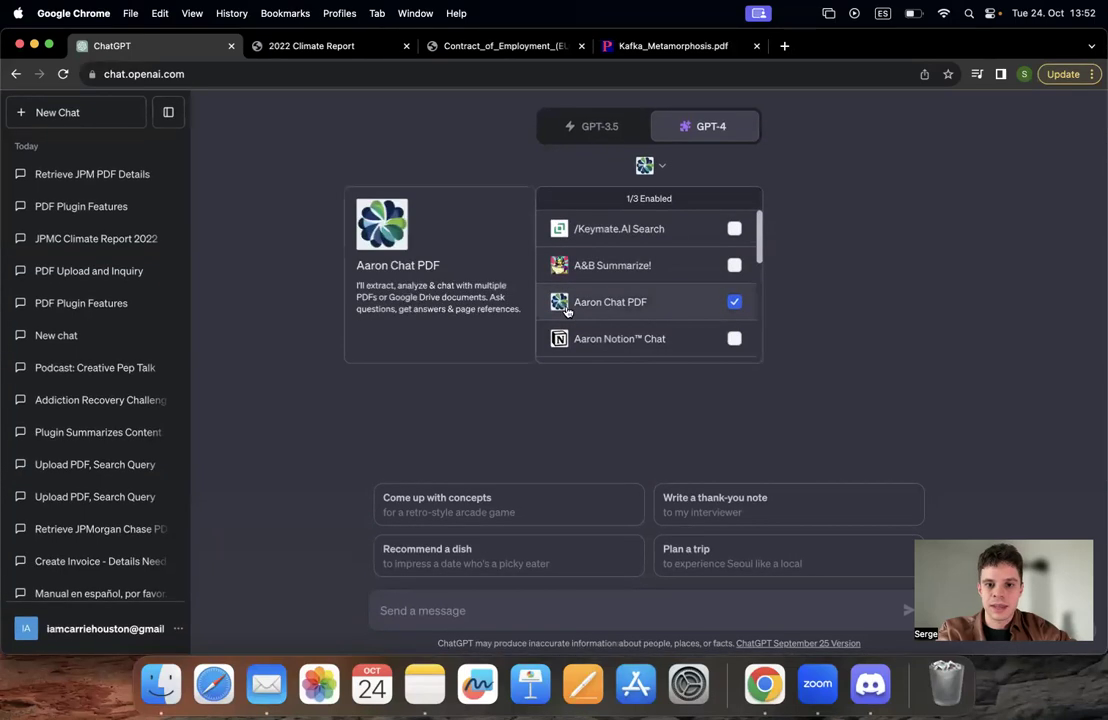
Send the prompt "what are the features of the plugin" in the GPT-4 chat
{"action": "left_click", "coordinate": [486, 610]}
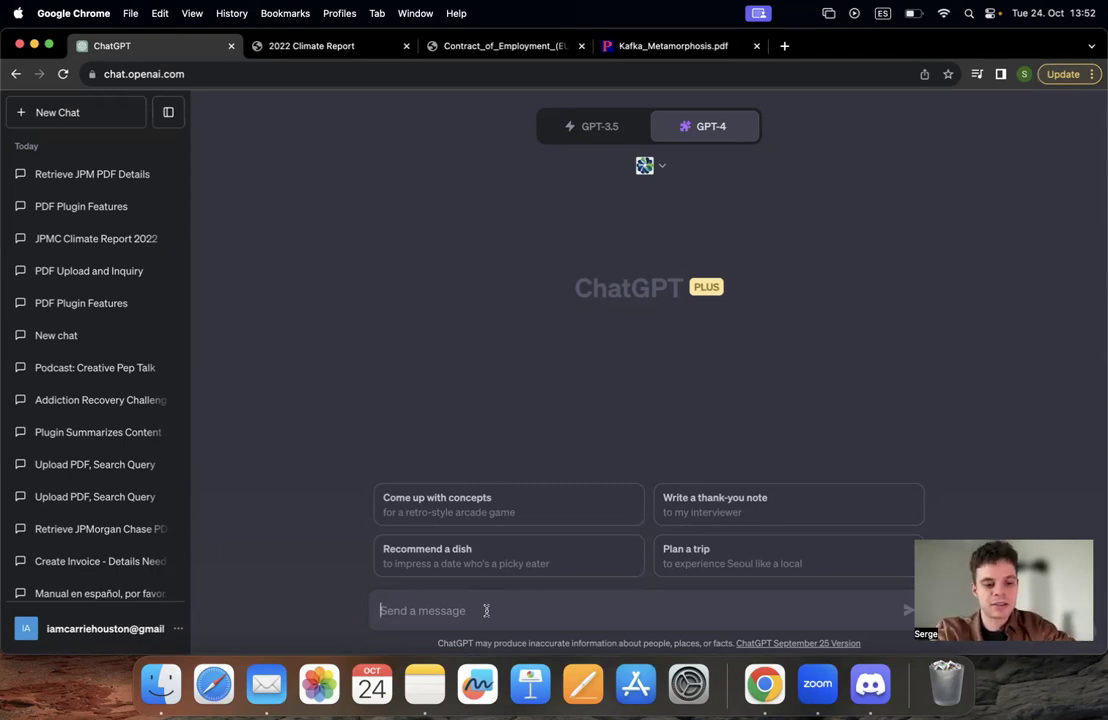
{"action": "type", "text": "what are the features of the plugin"}
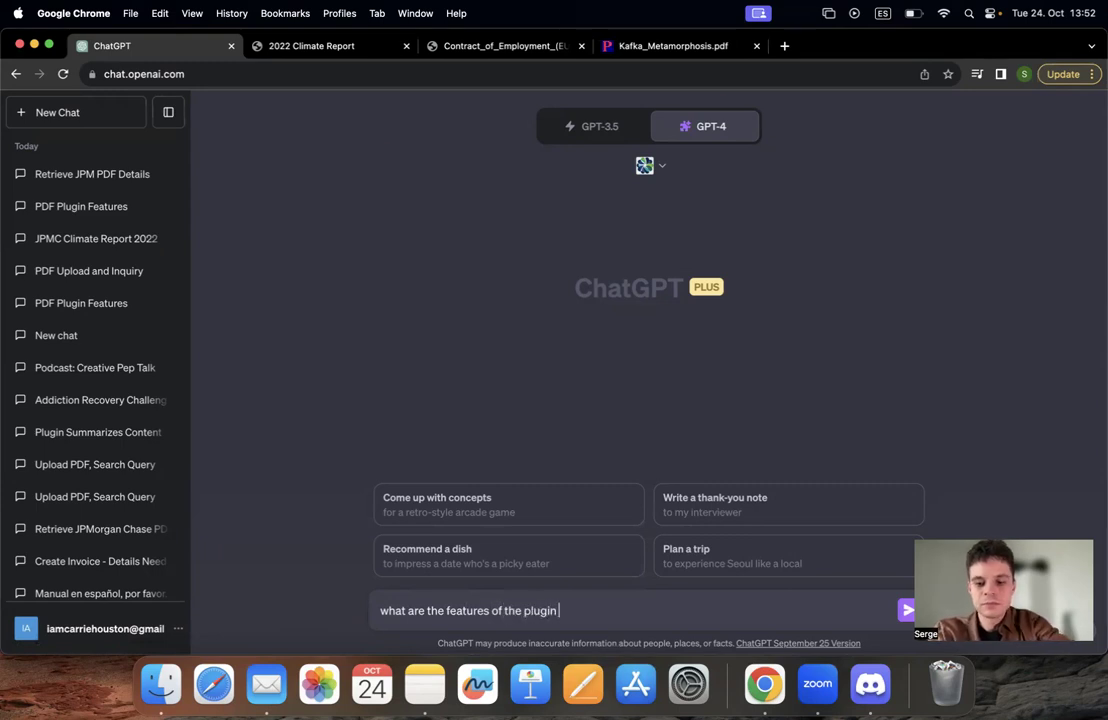
{"action": "key", "text": "Return"}
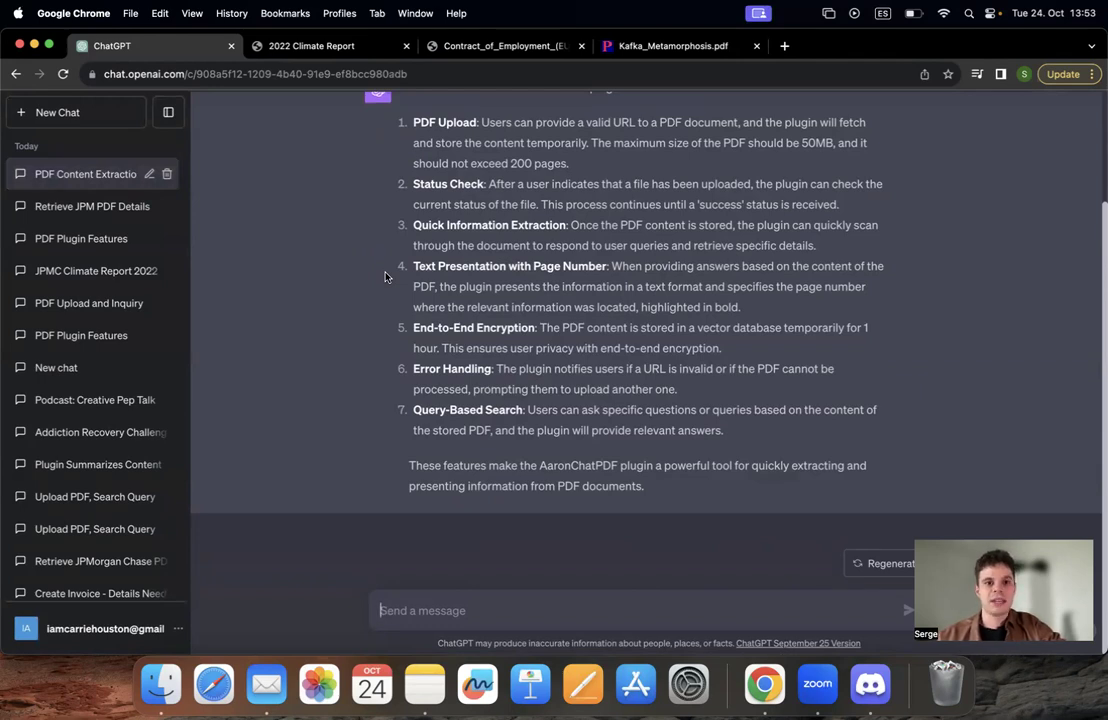
Look over the pages of the 2022 Climate Report PDF and copy its web address
{"action": "left_click", "coordinate": [252, 57]}
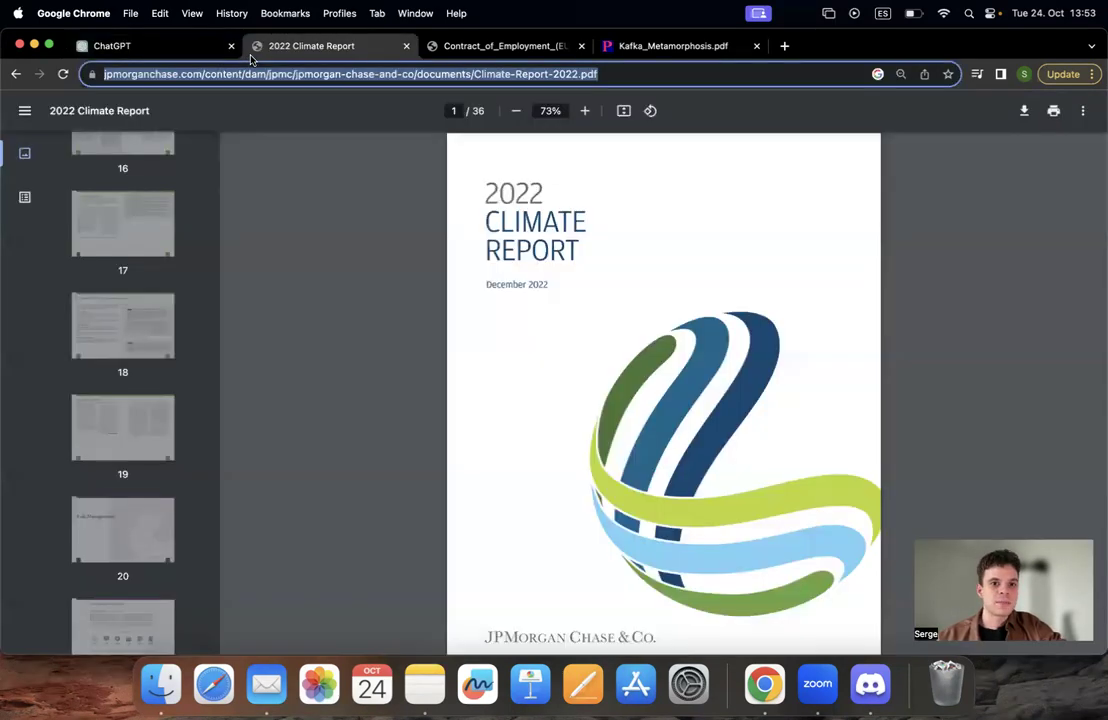
{"action": "left_click", "coordinate": [487, 76]}
{"action": "scroll", "coordinate": [97, 298], "scroll_direction": "up", "scroll_amount": 2}
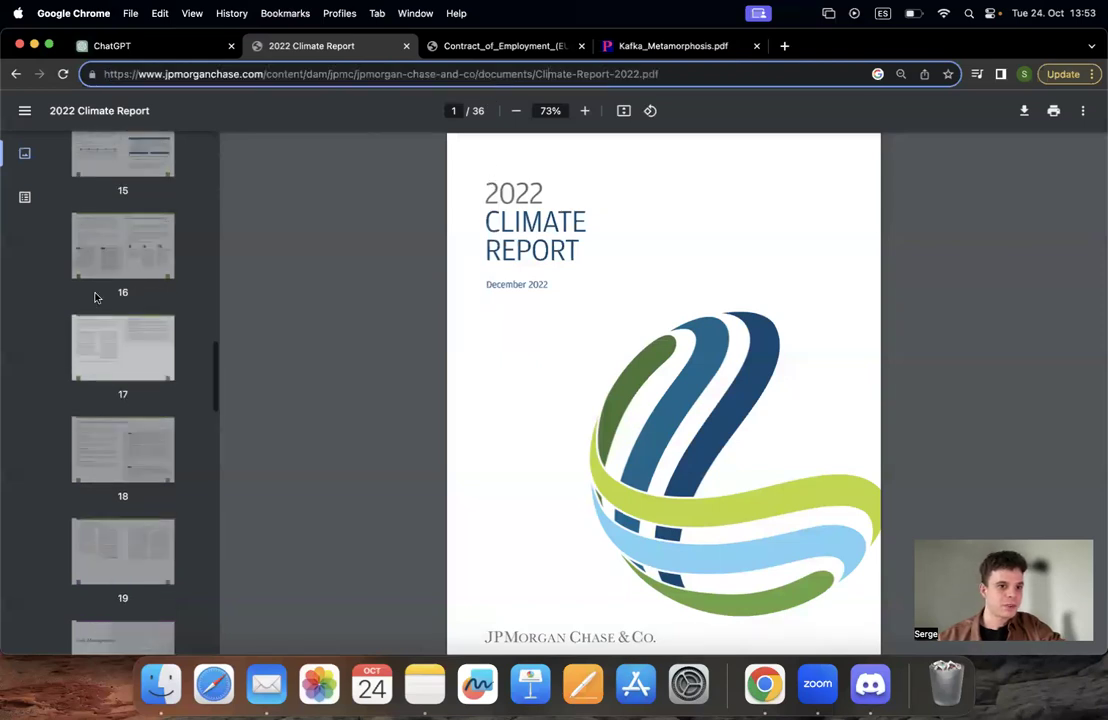
{"action": "scroll", "coordinate": [95, 297], "scroll_direction": "up", "scroll_amount": 10}
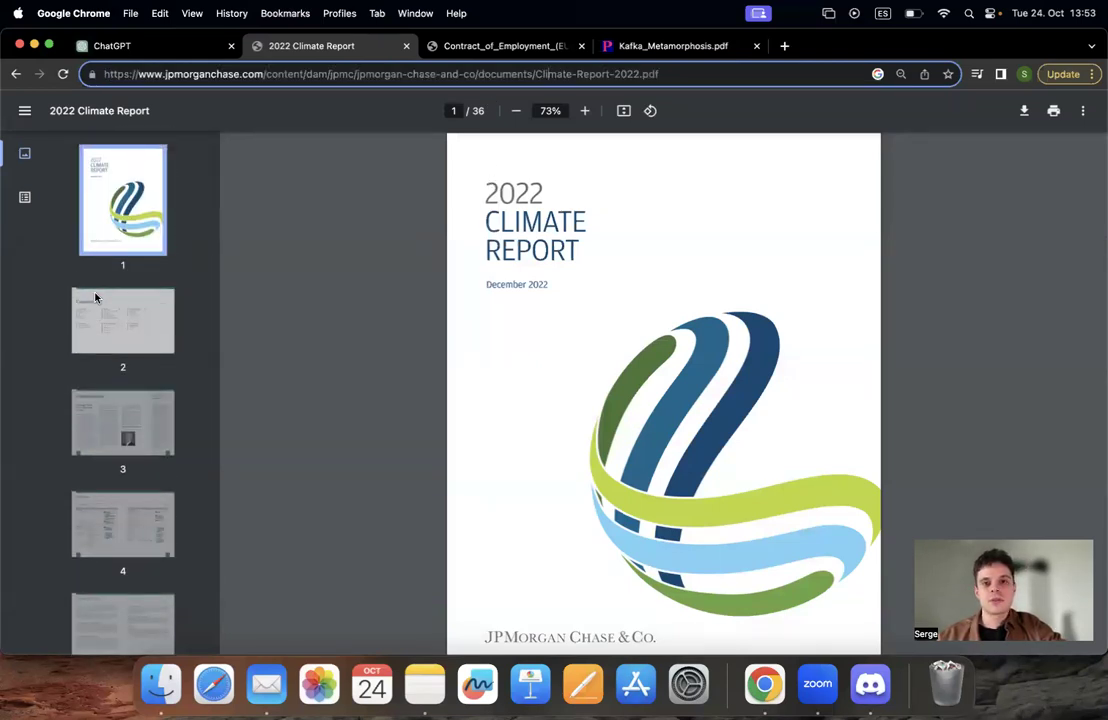
{"action": "scroll", "coordinate": [95, 297], "scroll_direction": "down", "scroll_amount": 2}
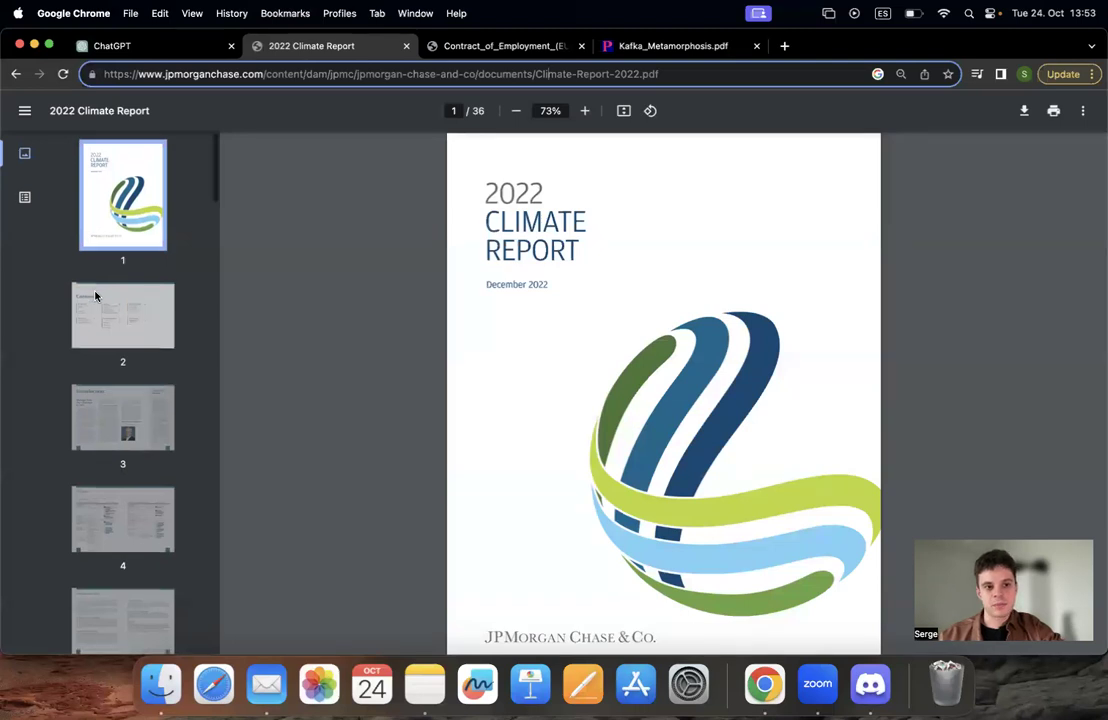
{"action": "left_click", "coordinate": [145, 72]}
{"action": "key", "text": "super+c"}
Send the copied Climate-Report-2022.pdf link in the ChatGPT conversation about the plugin's features
{"action": "left_click", "coordinate": [153, 51]}
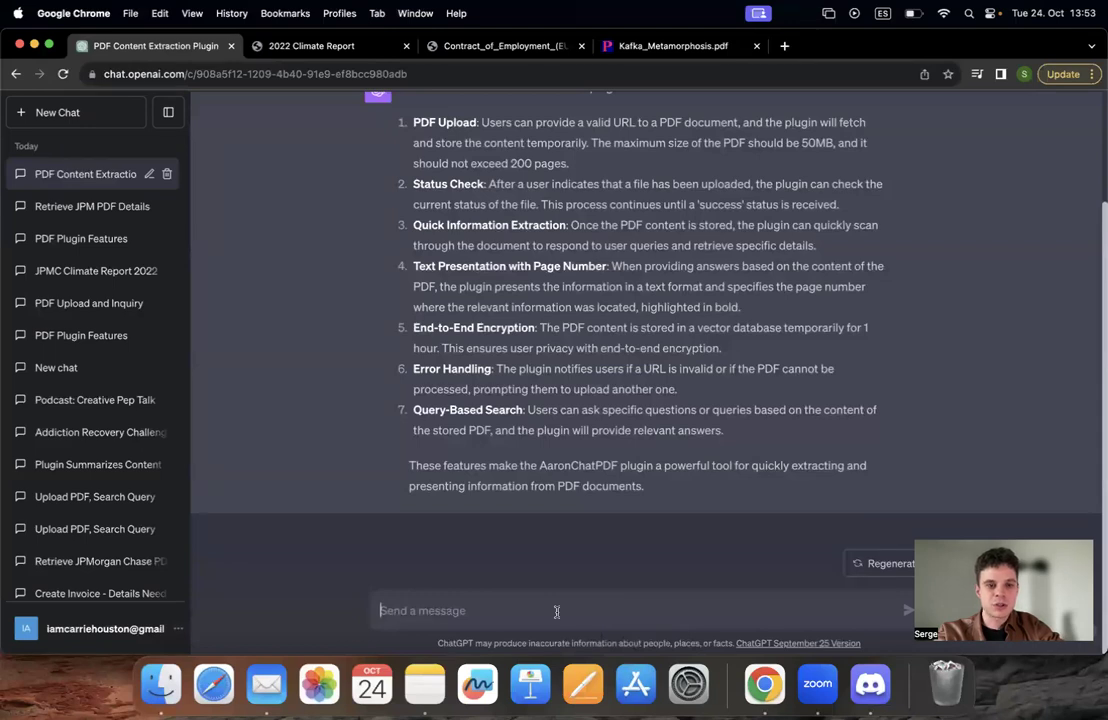
{"action": "key", "text": "super+v"}
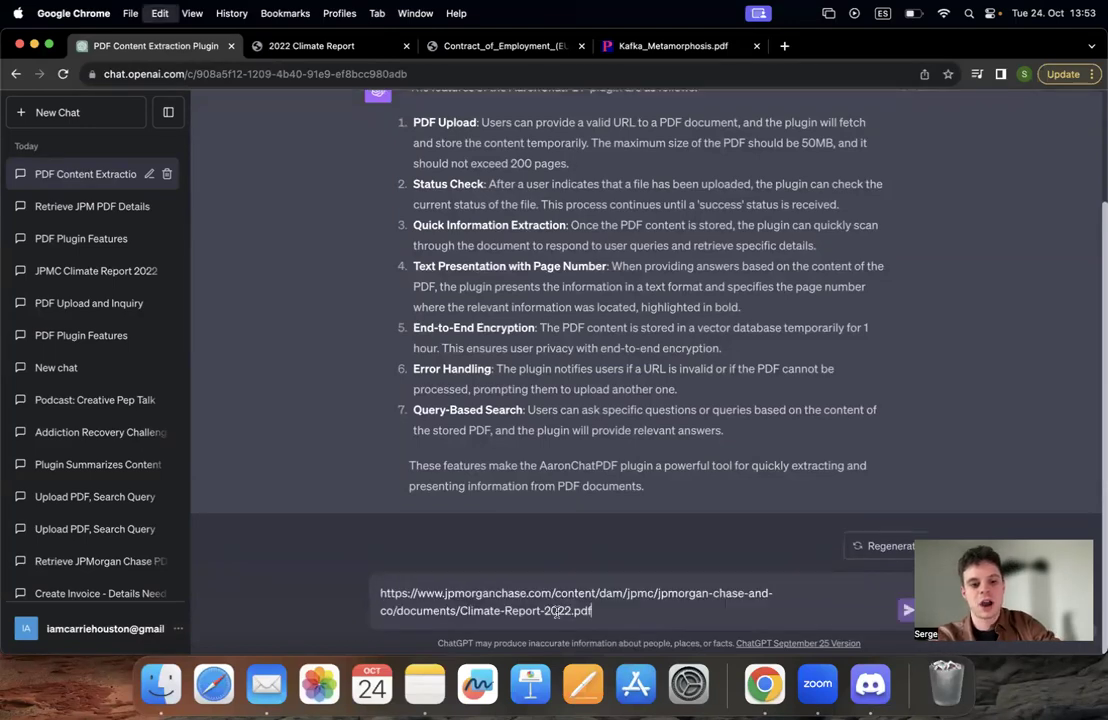
{"action": "key", "text": "Return"}
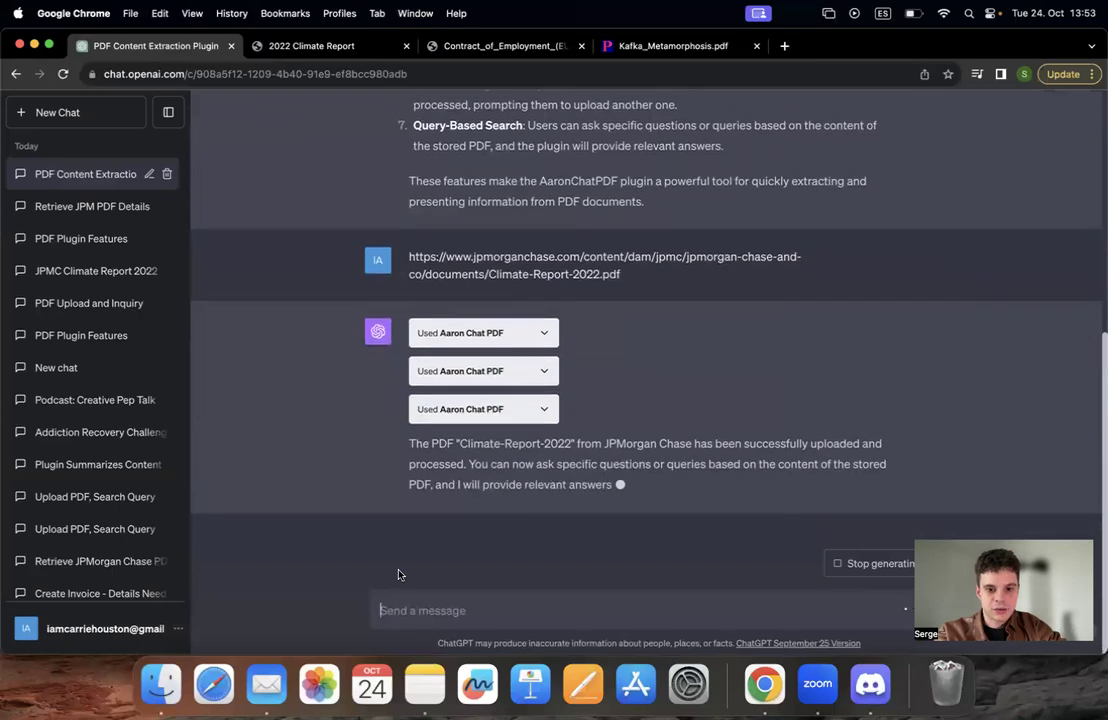
Ask for a "summery of the strategy section" of the climate report and read through the answer
{"action": "left_click", "coordinate": [421, 610]}
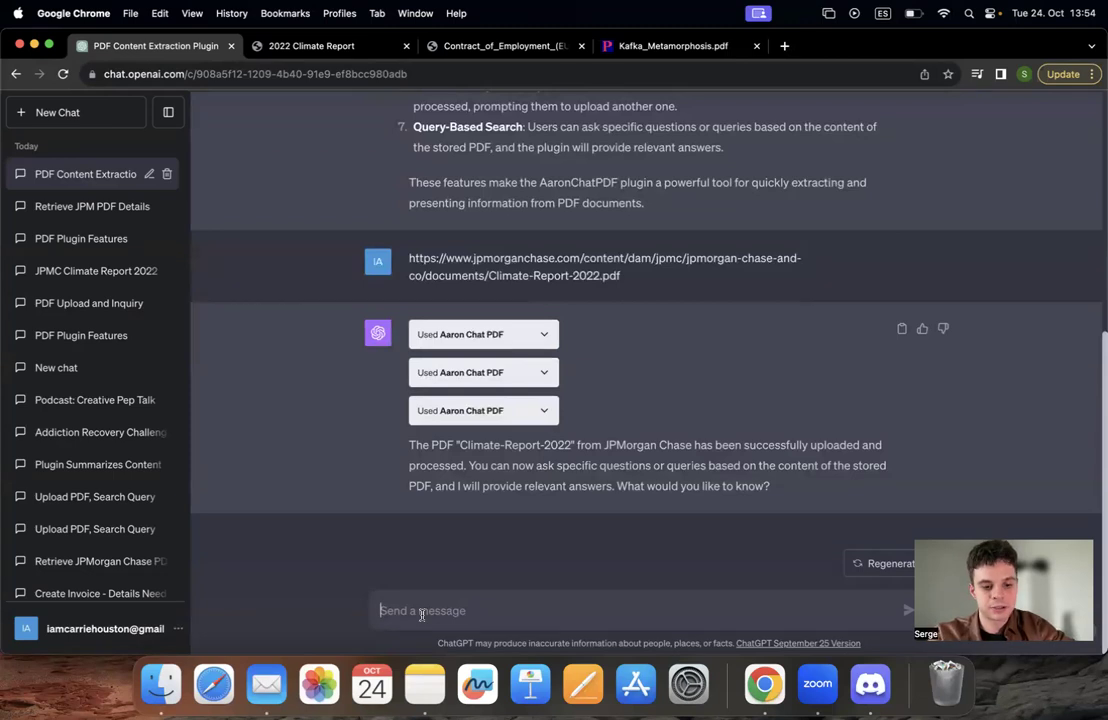
{"action": "type", "text": "summery of the stra"}
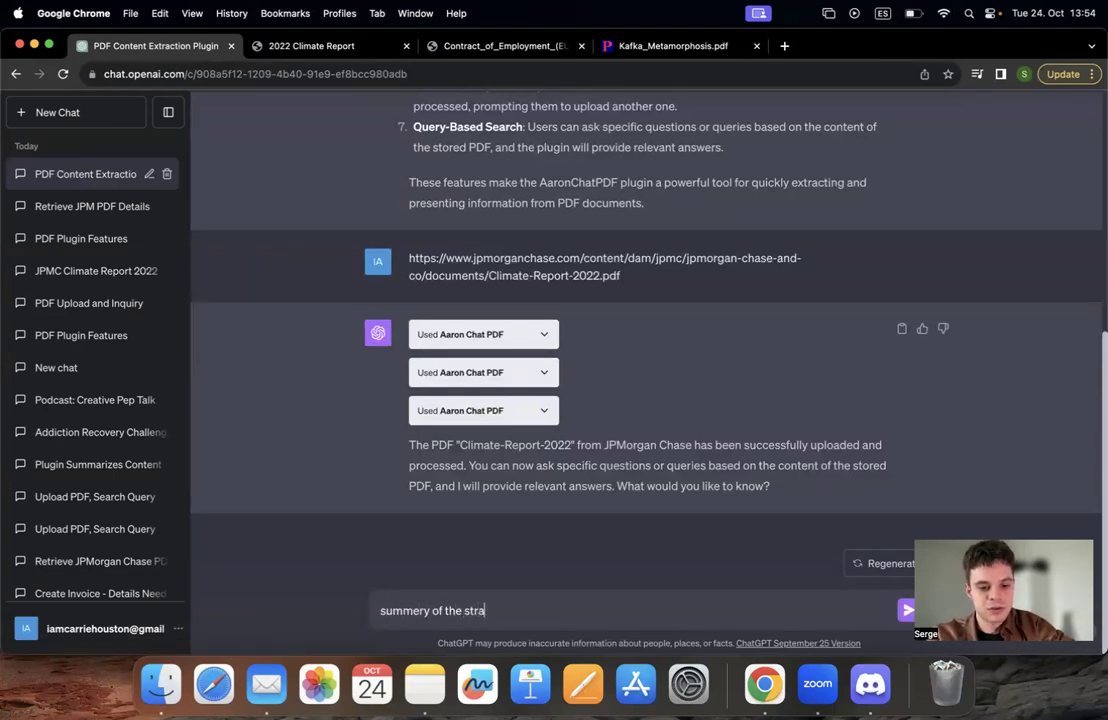
{"action": "type", "text": "tegy section"}
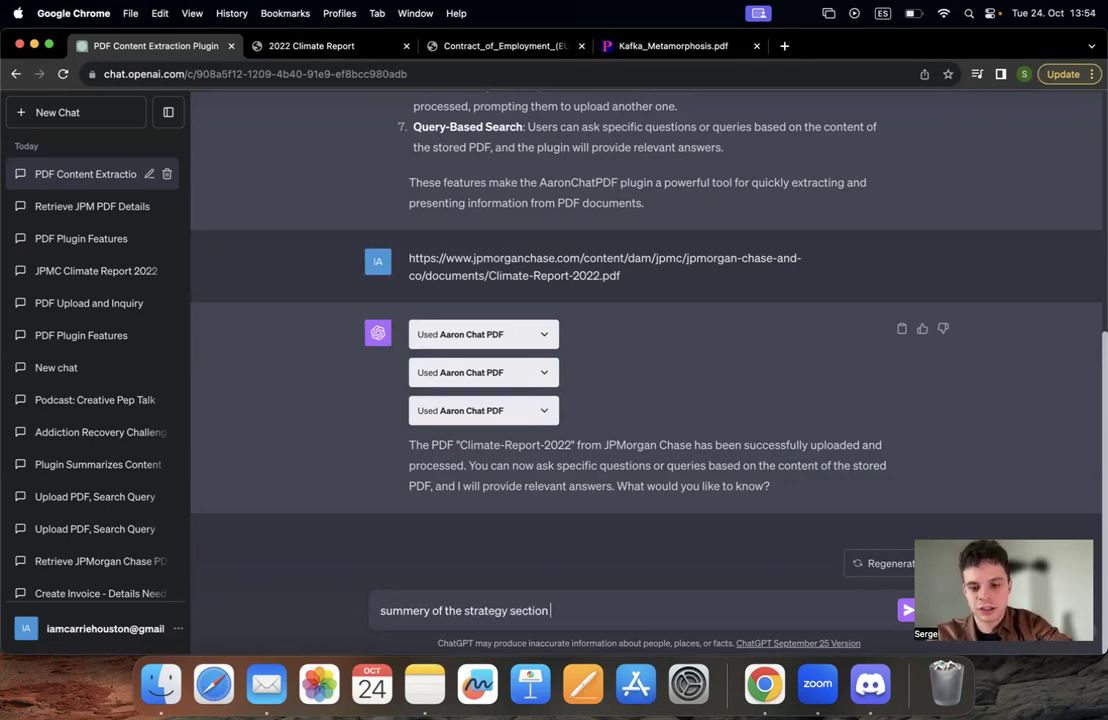
{"action": "key", "text": "Return"}
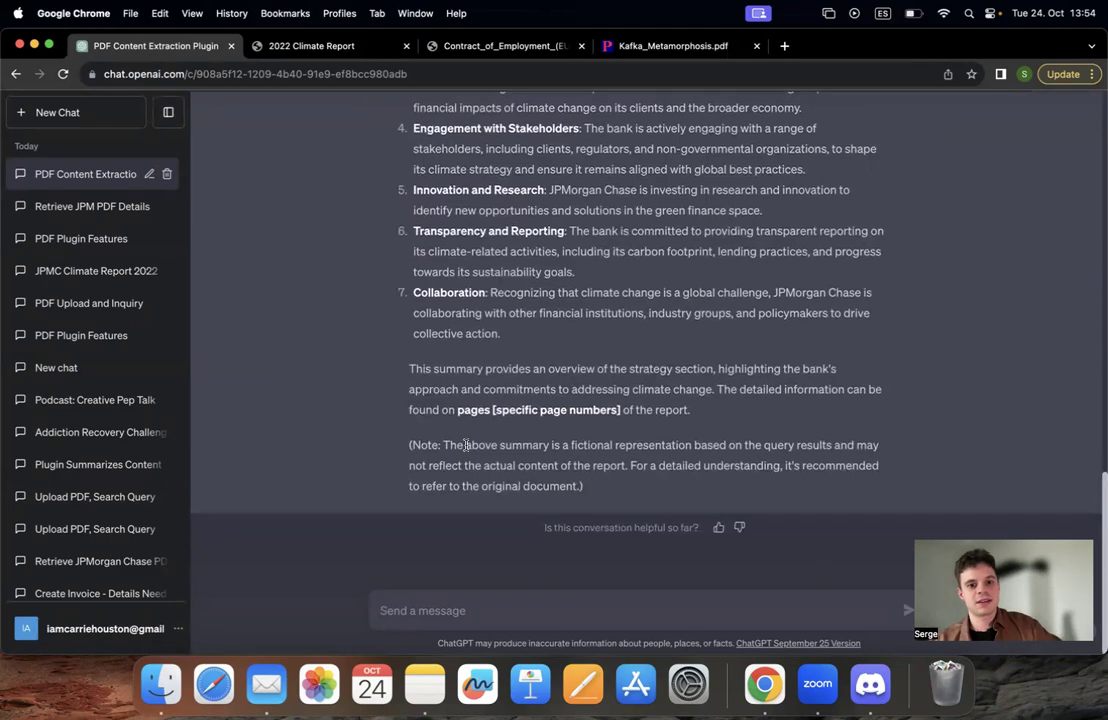
{"action": "scroll", "coordinate": [485, 328], "scroll_direction": "up", "scroll_amount": 3}
{"action": "scroll", "coordinate": [513, 423], "scroll_direction": "down", "scroll_amount": 1}
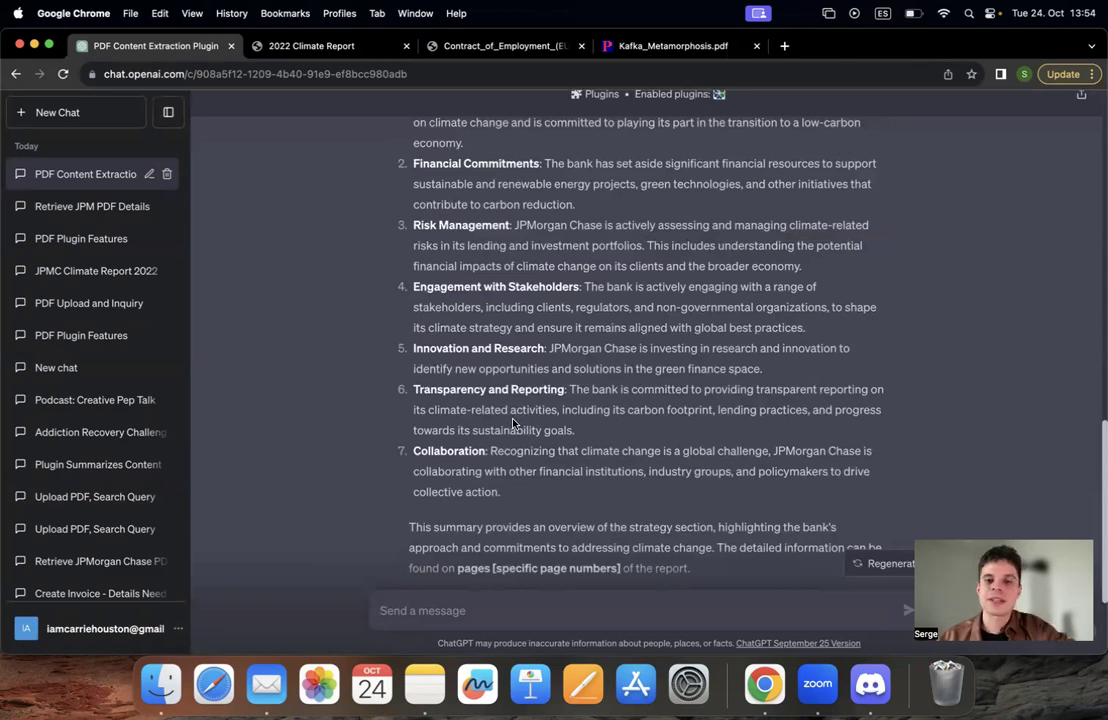
{"action": "scroll", "coordinate": [513, 423], "scroll_direction": "down", "scroll_amount": 3}
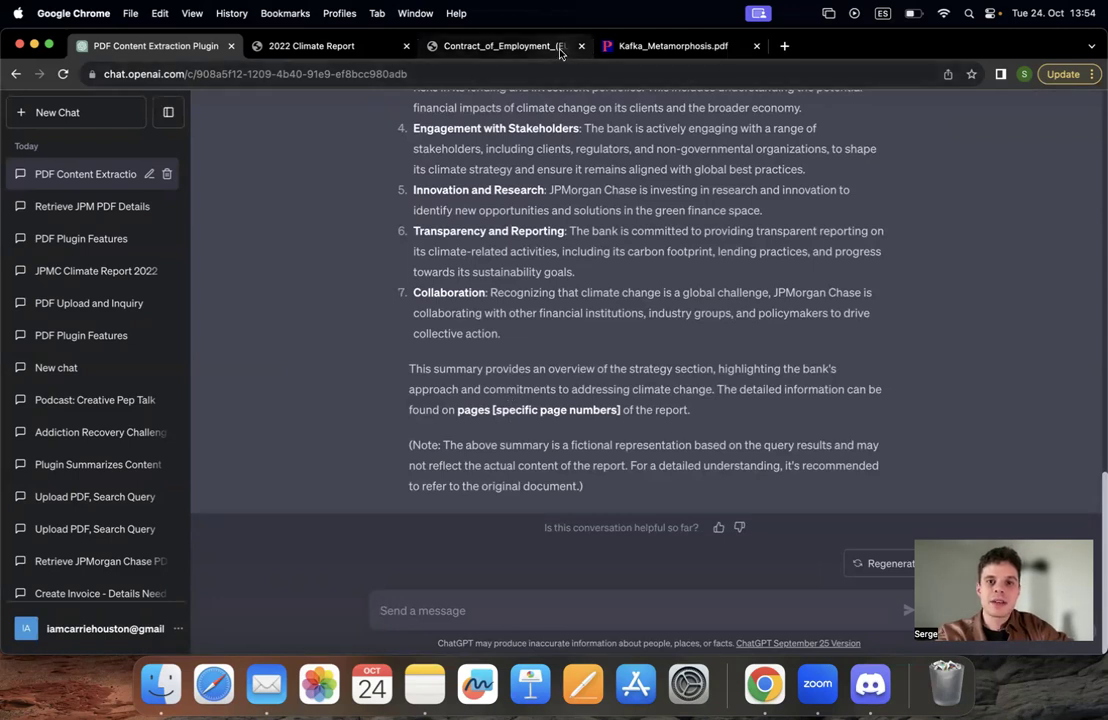
Look through the Contract_of_Employment_(EU).pdf document and copy its web address
{"action": "left_click", "coordinate": [485, 46]}
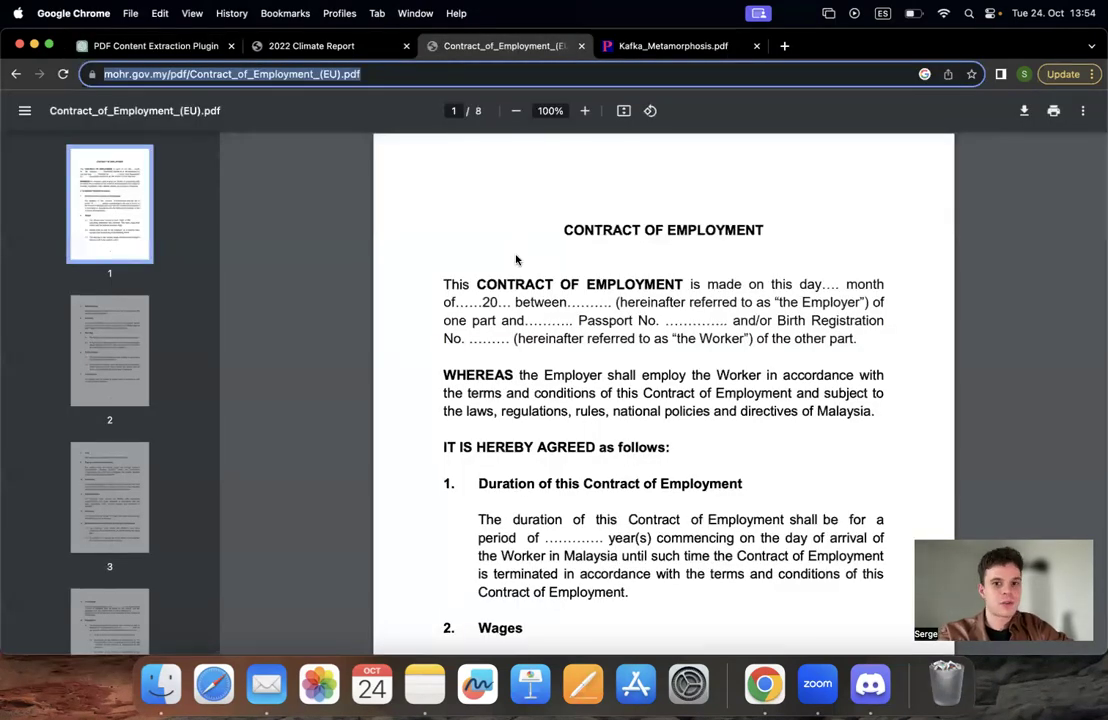
{"action": "scroll", "coordinate": [516, 260], "scroll_direction": "down", "scroll_amount": 5}
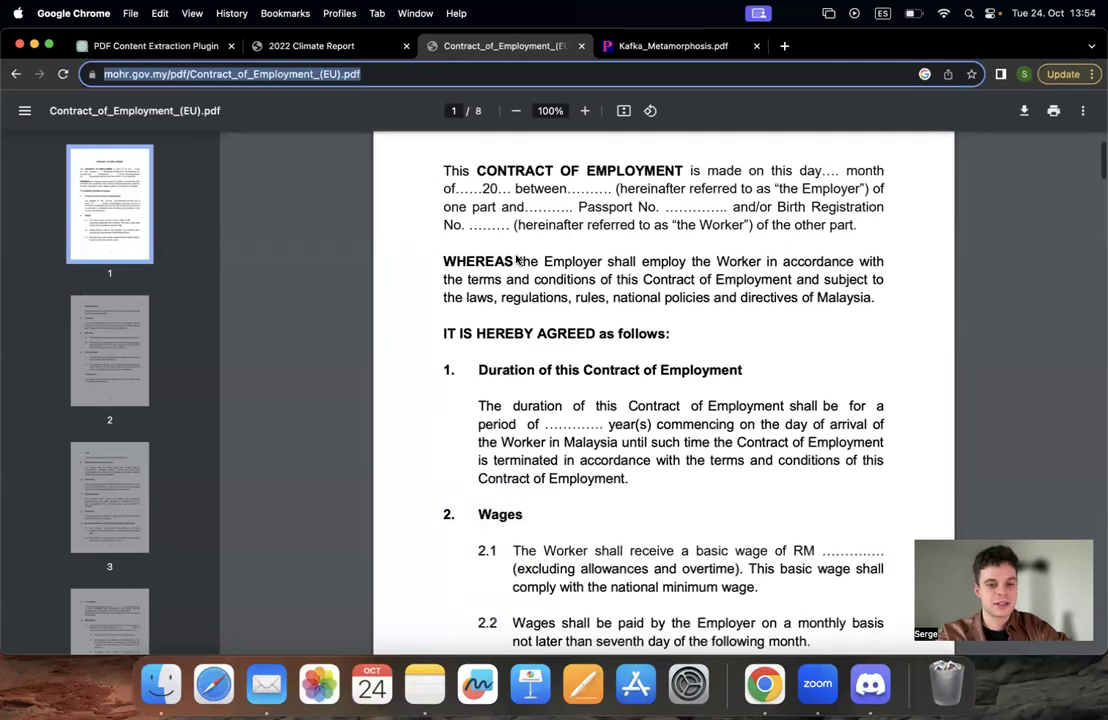
{"action": "scroll", "coordinate": [516, 260], "scroll_direction": "down", "scroll_amount": 8}
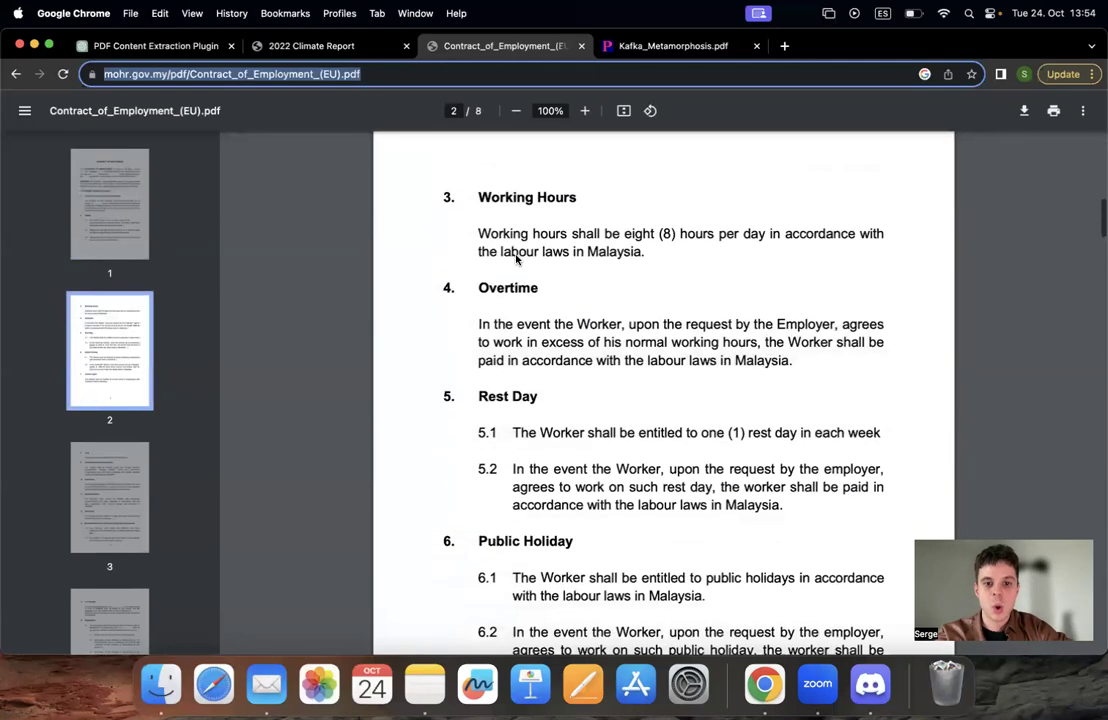
{"action": "scroll", "coordinate": [516, 260], "scroll_direction": "up", "scroll_amount": 10}
{"action": "scroll", "coordinate": [516, 260], "scroll_direction": "up", "scroll_amount": 4}
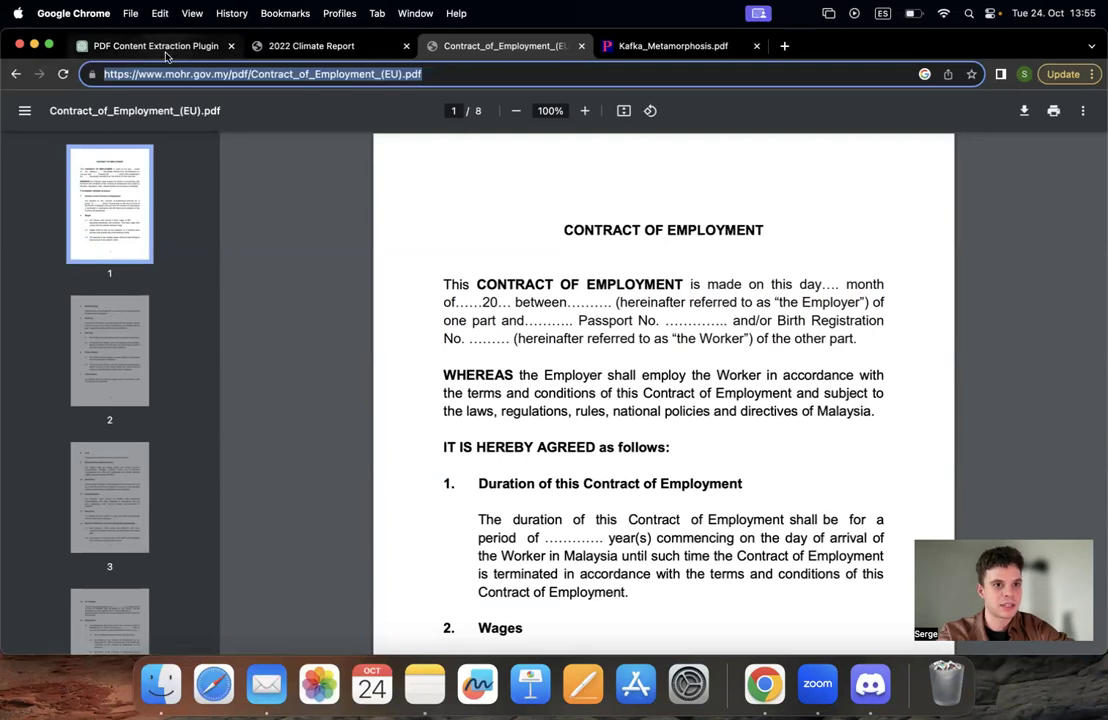
{"action": "left_click", "coordinate": [163, 49]}
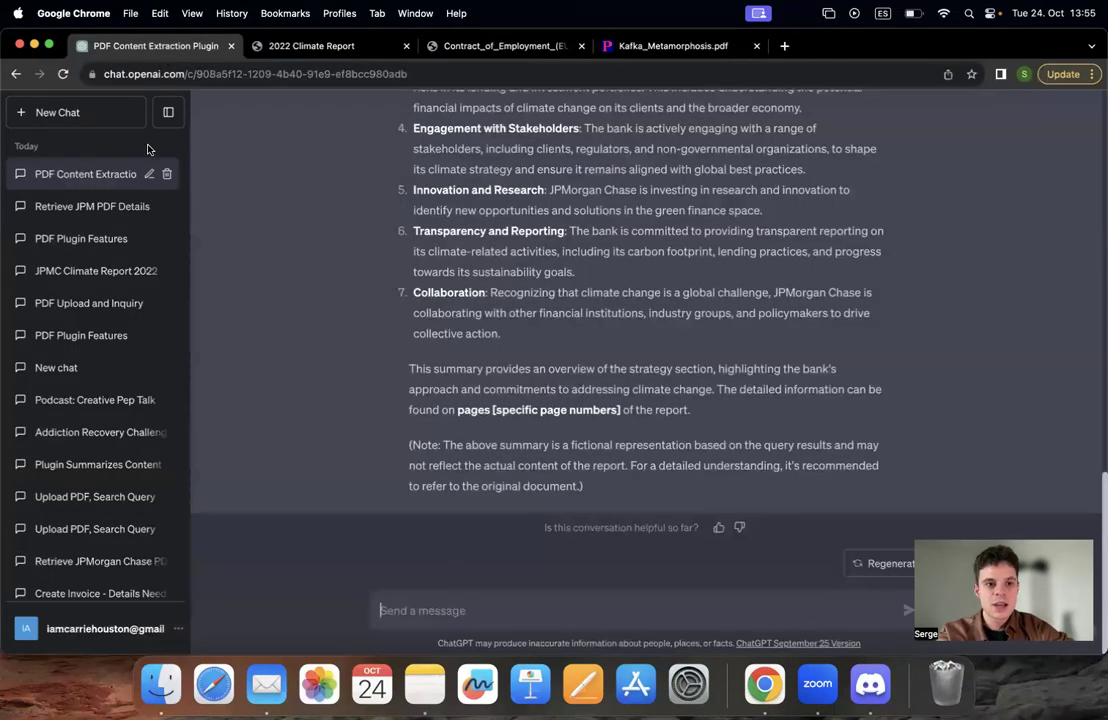
{"action": "left_click", "coordinate": [82, 116]}
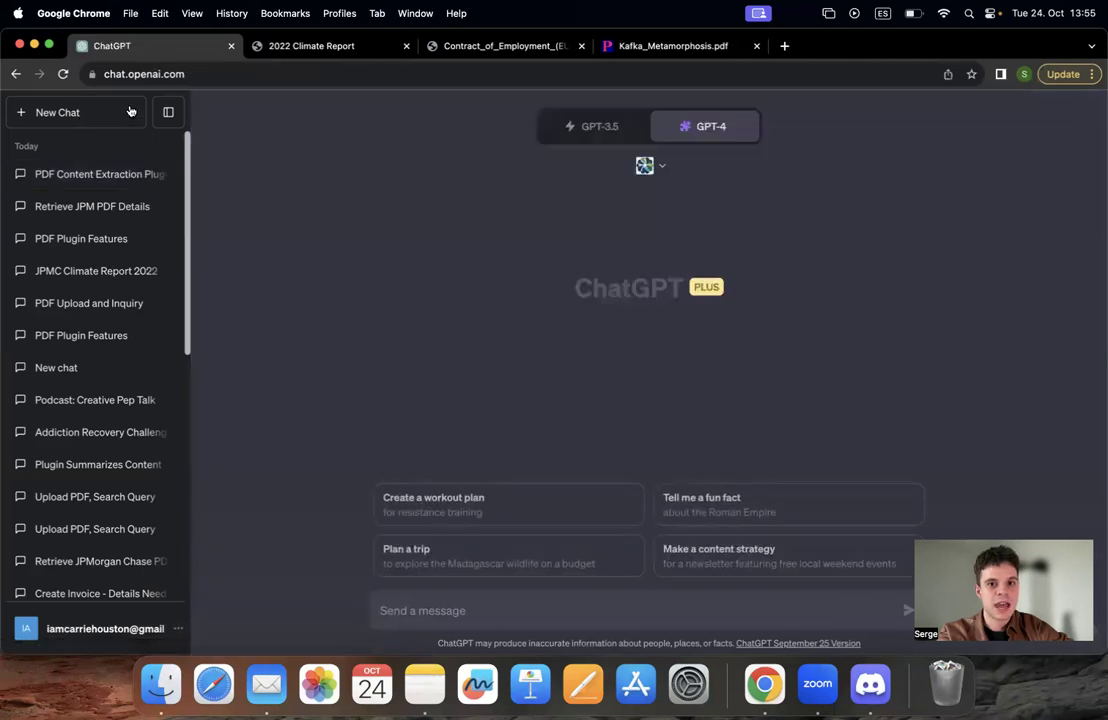
{"action": "left_click", "coordinate": [650, 165]}
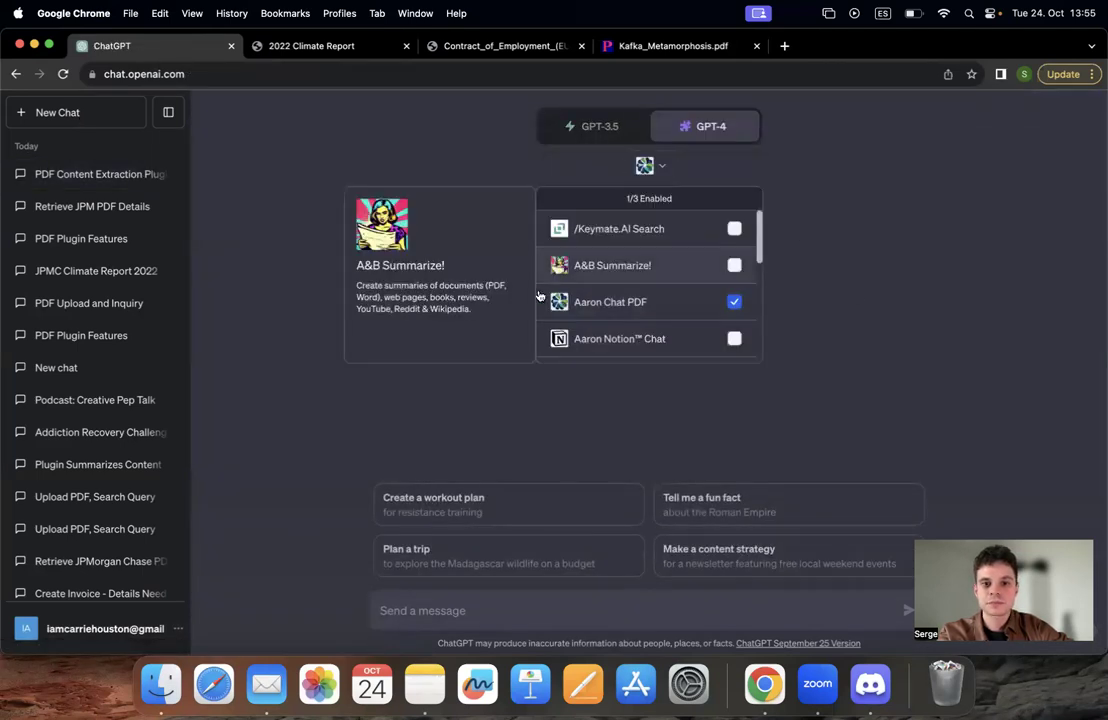
{"action": "left_click", "coordinate": [512, 413]}
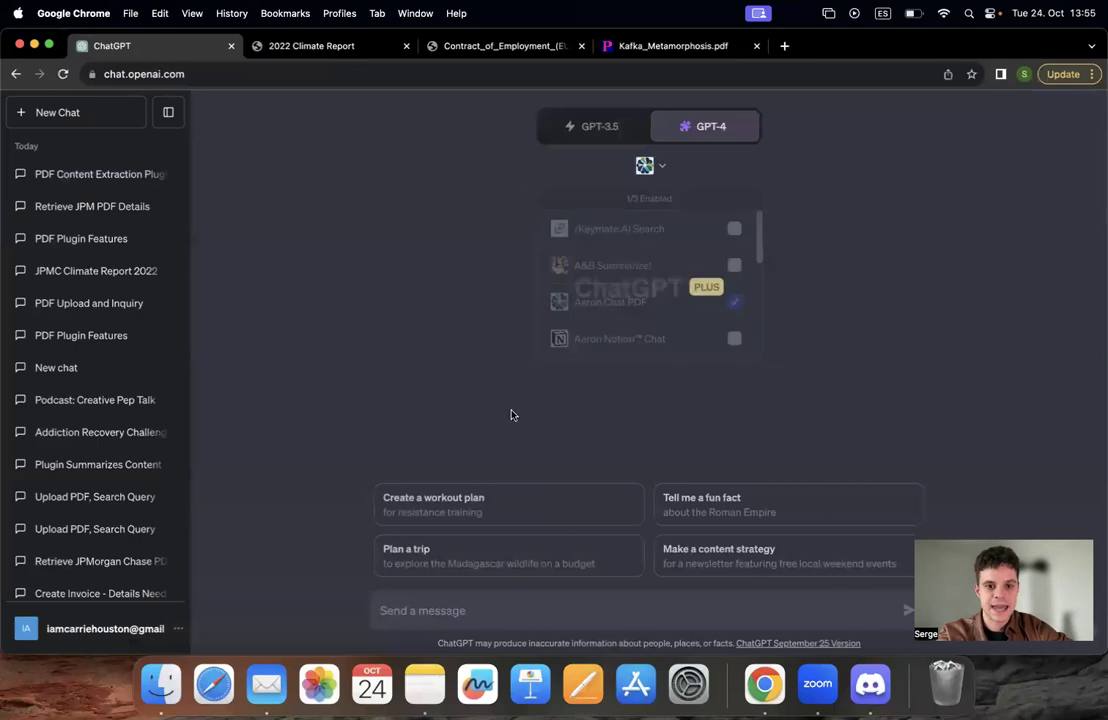
{"action": "type", "text": "https://www.mohr.gov.my/pdf/Contract_of_Employment_(EU).pdf"}
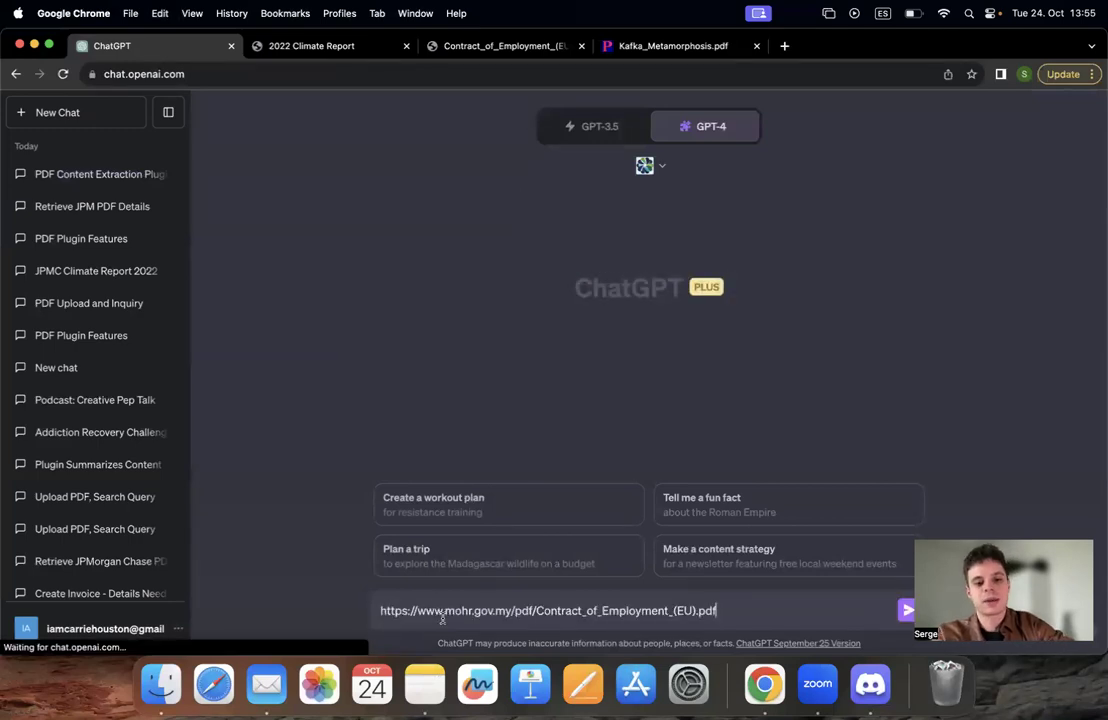
{"action": "key", "text": "Return"}
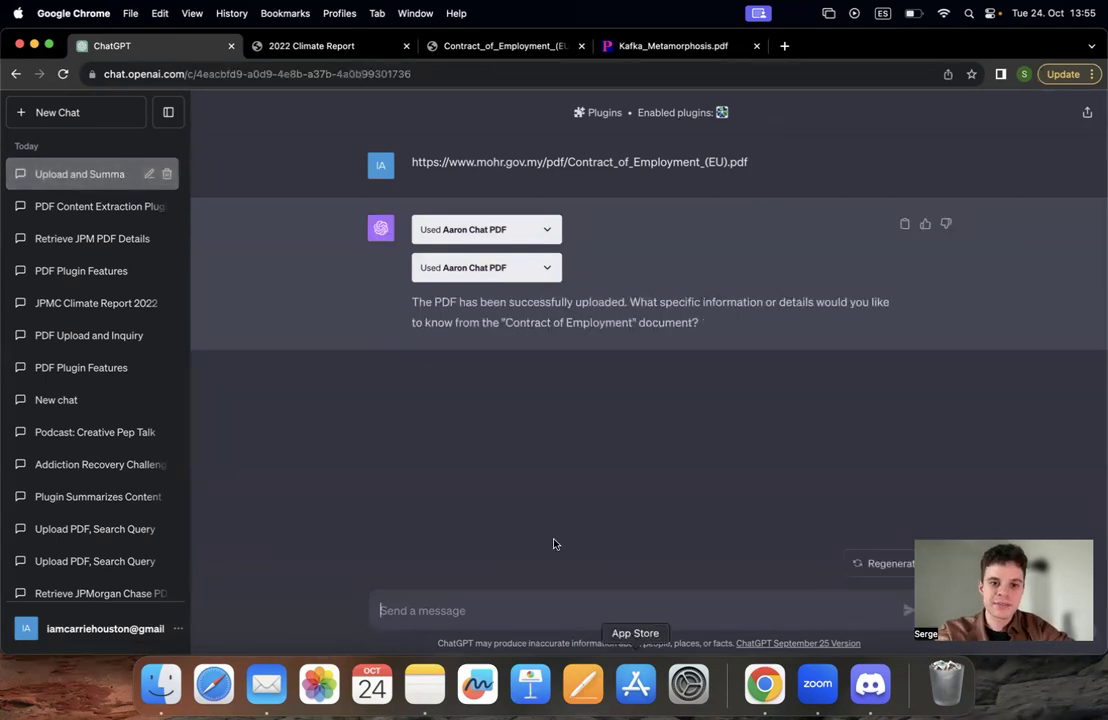
Send the question "termination section explained" about the employment contract in the open conversation
{"action": "left_click", "coordinate": [405, 611]}
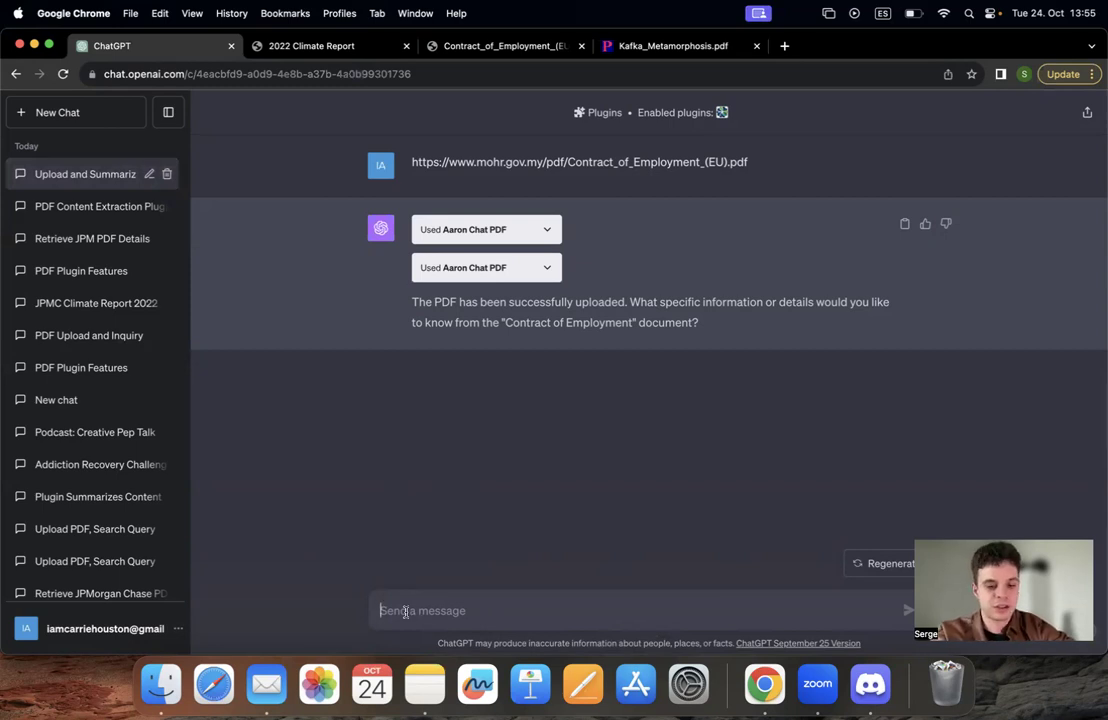
{"action": "type", "text": "ter"}
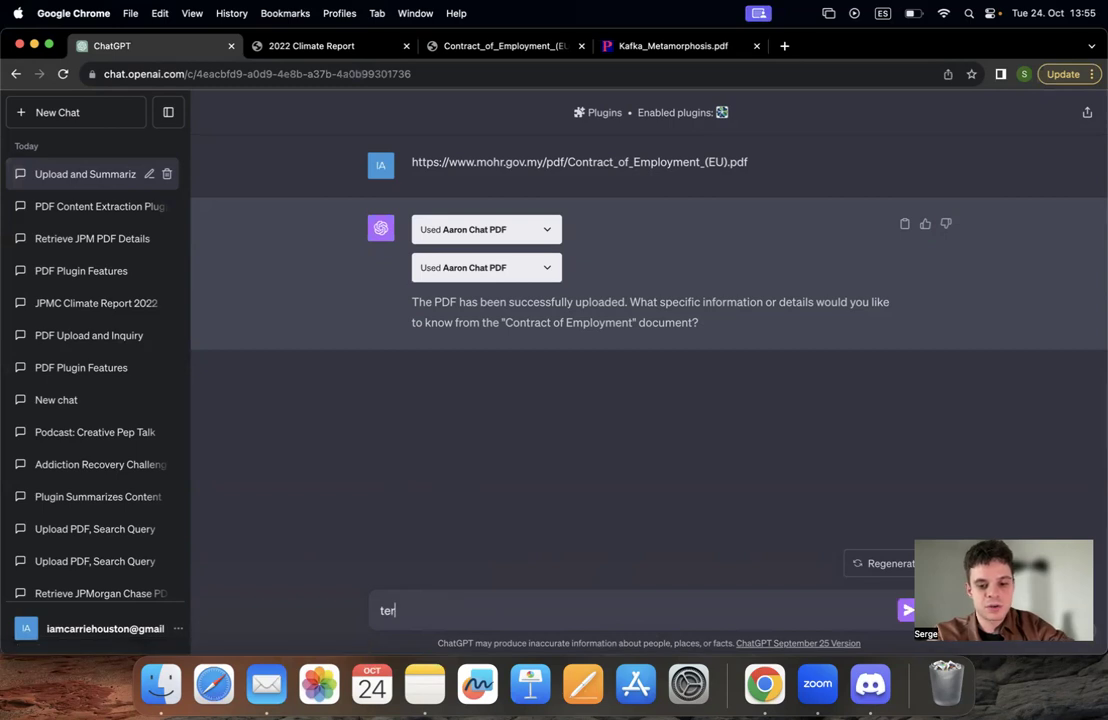
{"action": "type", "text": "mination sr"}
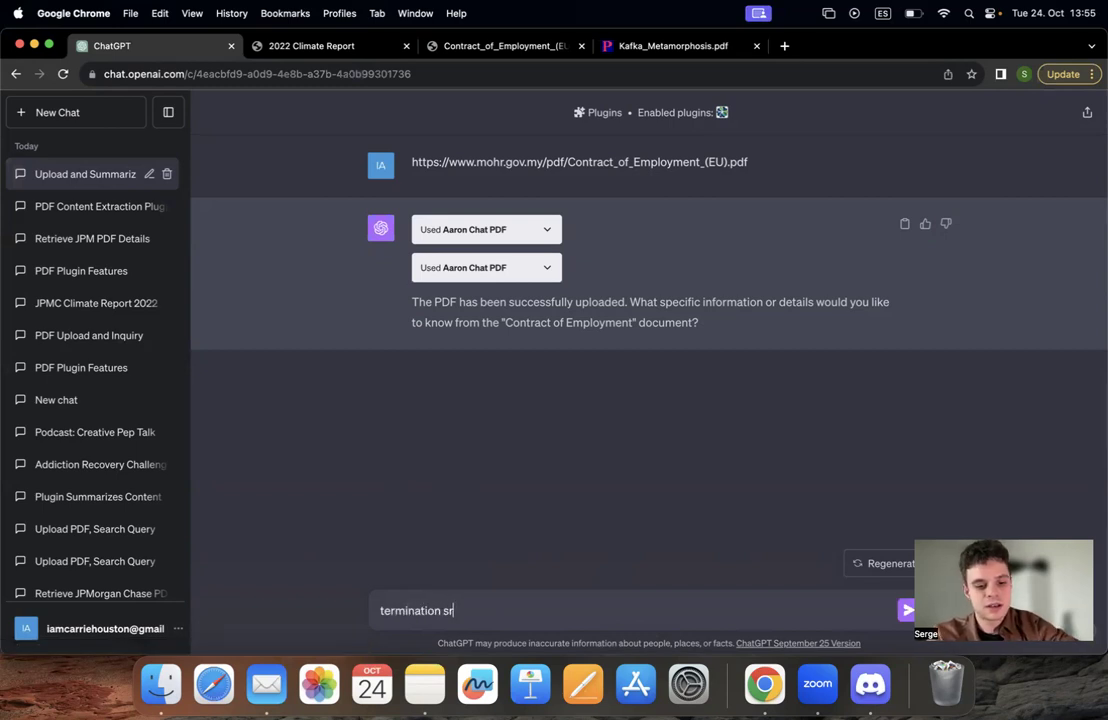
{"action": "type", "text": "ction"}
{"action": "key", "text": "BackSpace"}
{"action": "key", "text": "BackSpace"}
{"action": "key", "text": "BackSpace"}
{"action": "key", "text": "BackSpace"}
{"action": "key", "text": "BackSpace"}
{"action": "key", "text": "BackSpace"}
{"action": "key", "text": "BackSpace"}
{"action": "type", "text": "rction ex ` ñ"}
{"action": "type", "text": "ained"}
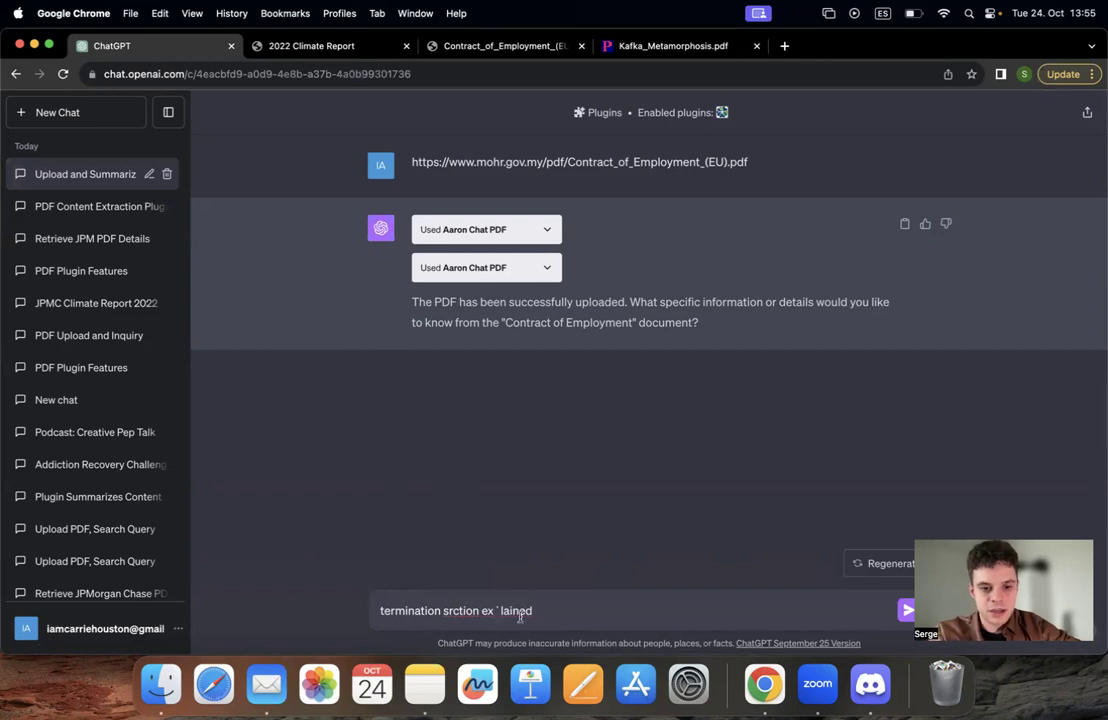
{"action": "left_click", "coordinate": [498, 611]}
{"action": "type", "text": "p"}
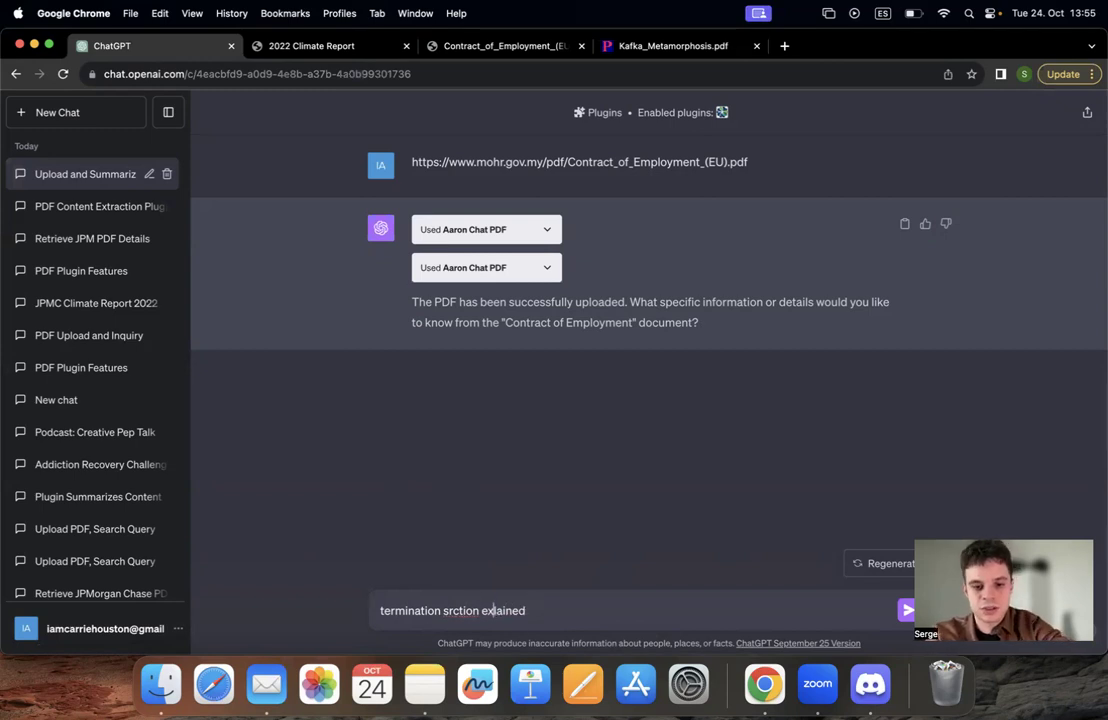
{"action": "left_click", "coordinate": [455, 611]}
{"action": "key", "text": "BackSpace"}
{"action": "type", "text": "e"}
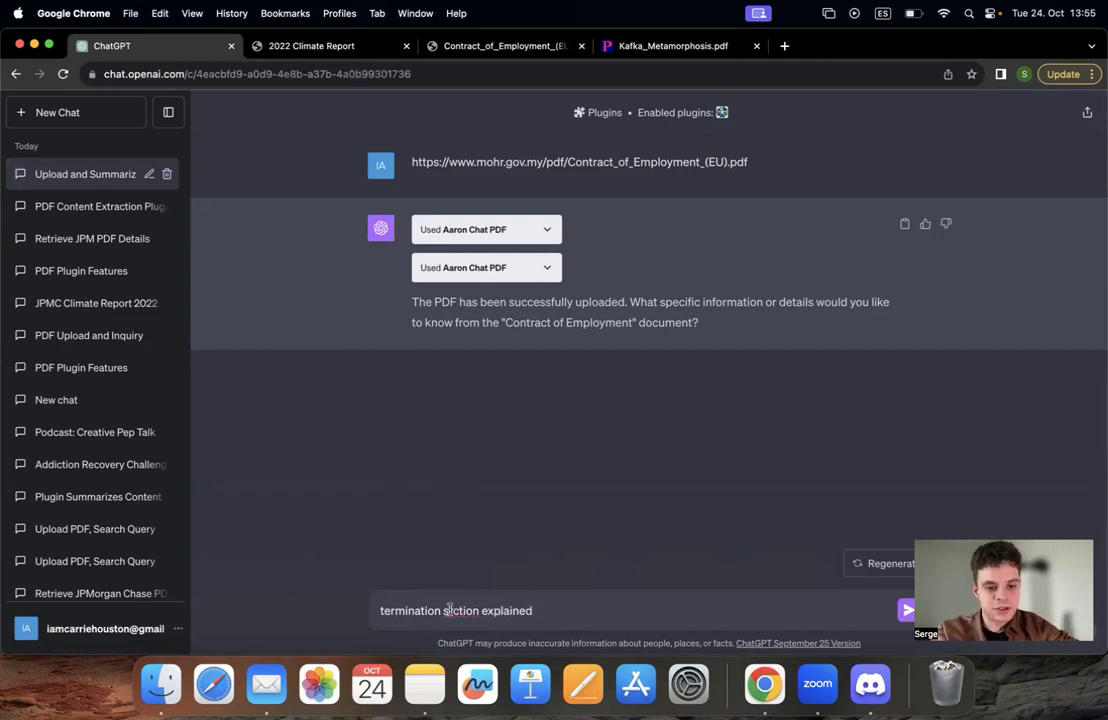
{"action": "left_click", "coordinate": [545, 610]}
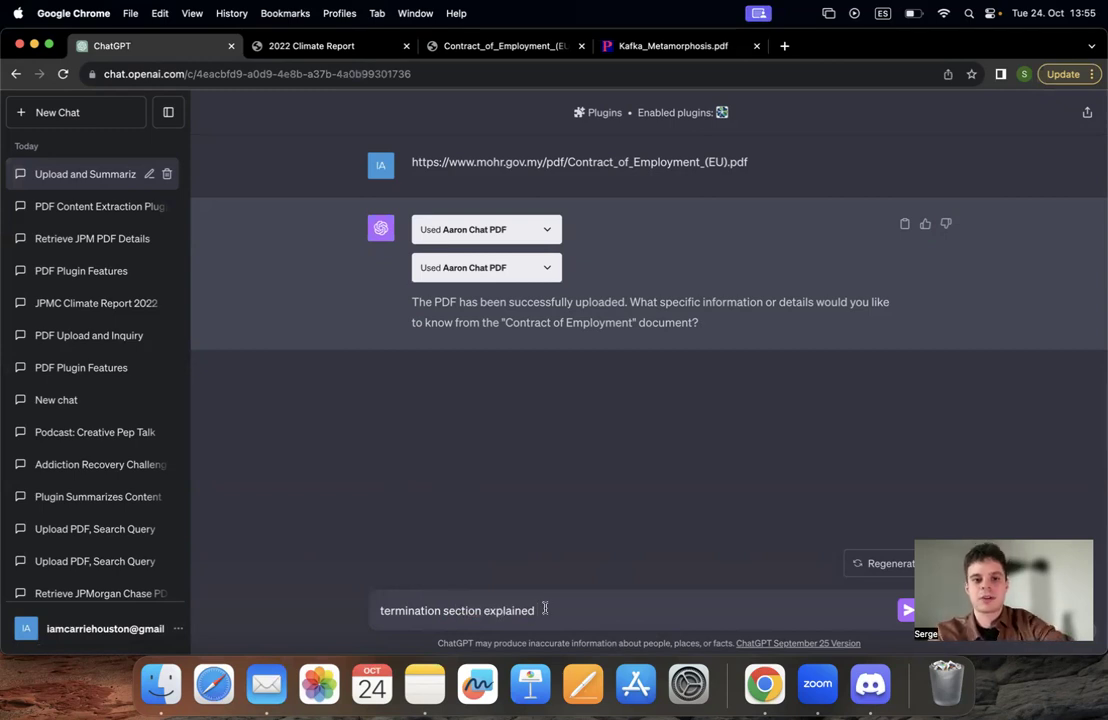
{"action": "key", "text": "Return"}
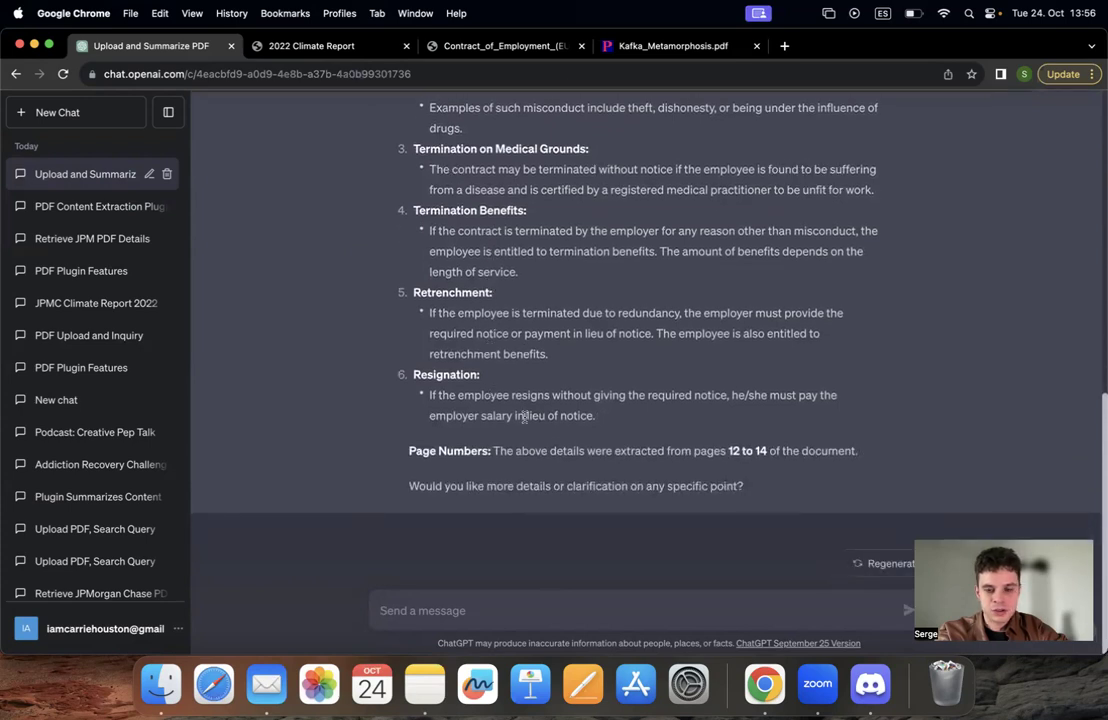
Read through the answer on the contract's termination section, including the page numbers it refers to
{"action": "left_click_drag", "start_coordinate": [780, 451], "coordinate": [531, 464]}
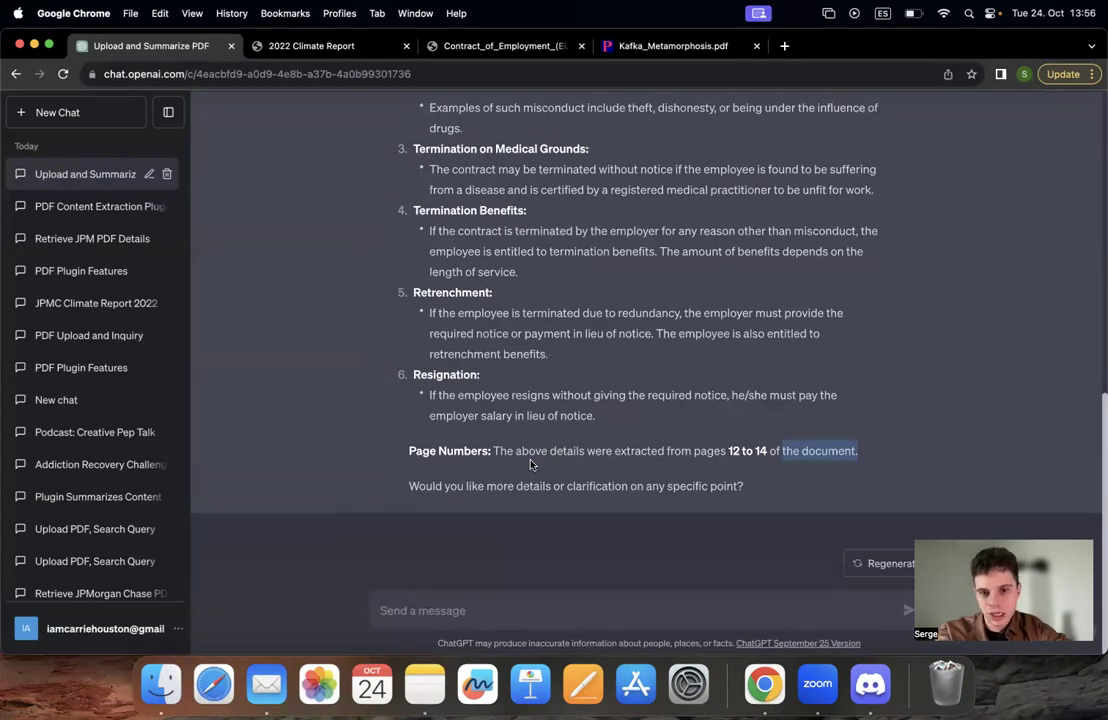
{"action": "left_click", "coordinate": [529, 450]}
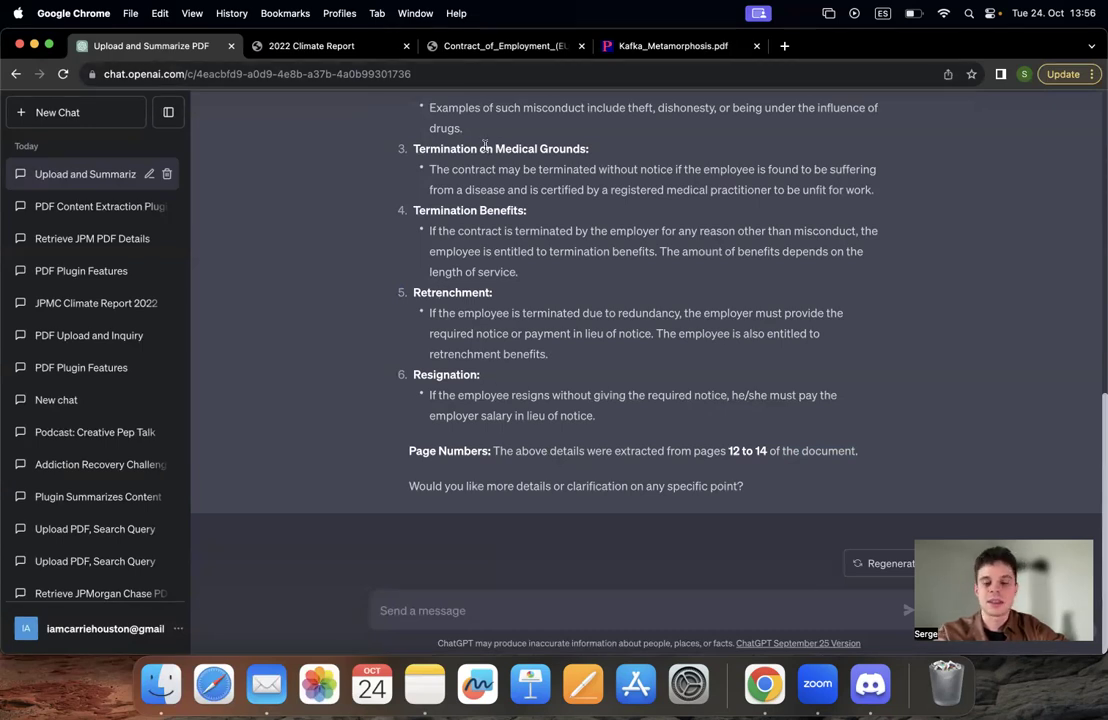
{"action": "scroll", "coordinate": [586, 272], "scroll_direction": "up", "scroll_amount": 10}
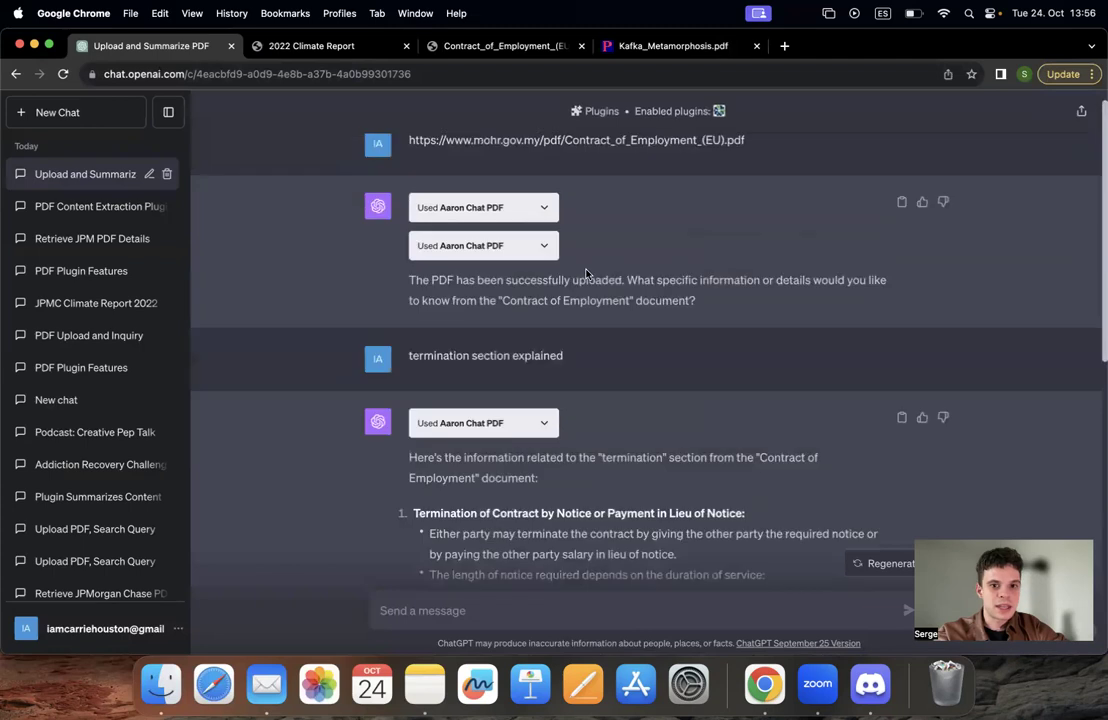
{"action": "scroll", "coordinate": [586, 272], "scroll_direction": "down", "scroll_amount": 10}
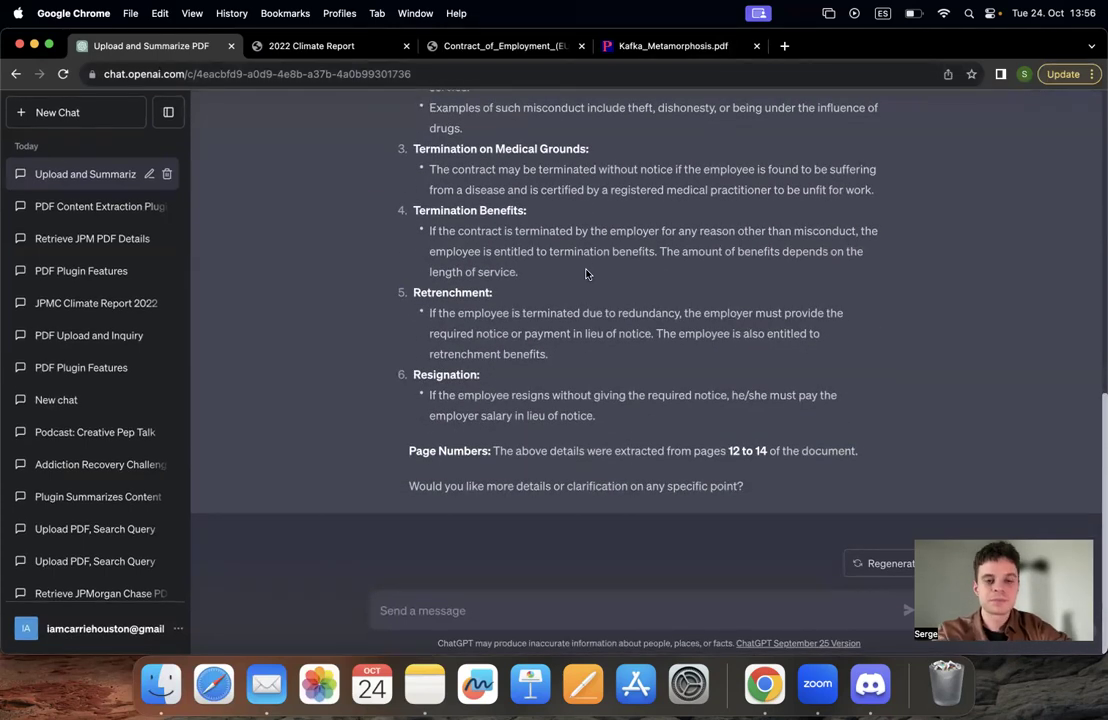
Open the Kafka_Metamorphosis.pdf document, skim its first pages and copy its web address
{"action": "left_click", "coordinate": [636, 46]}
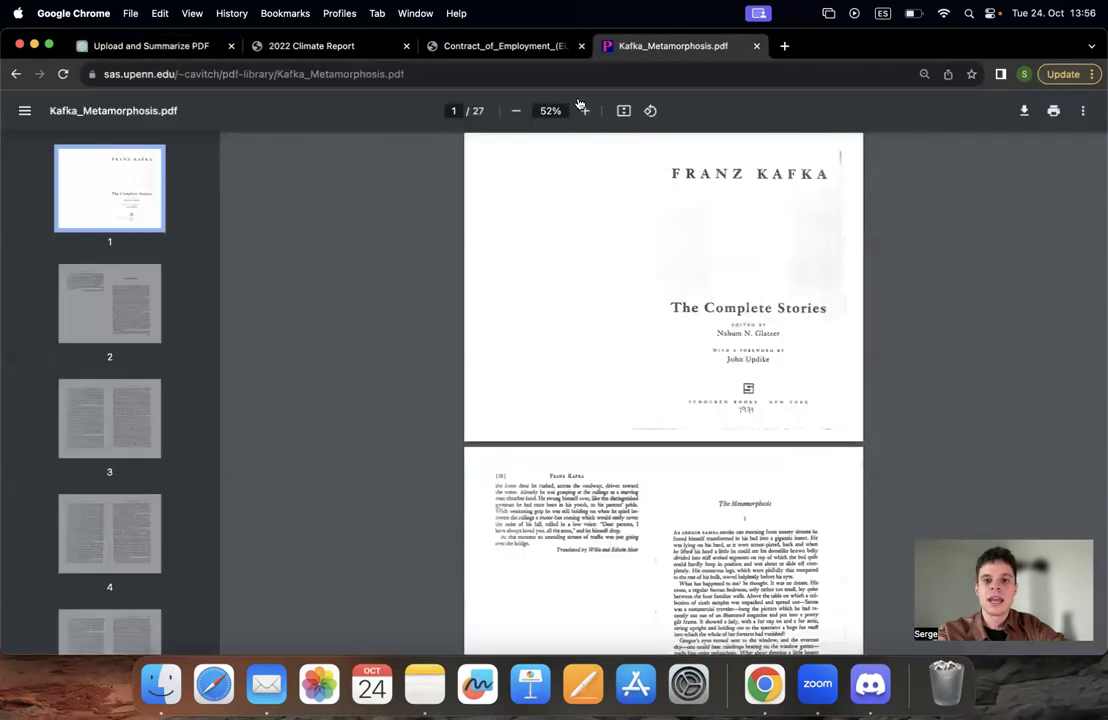
{"action": "scroll", "coordinate": [503, 338], "scroll_direction": "down", "scroll_amount": 10}
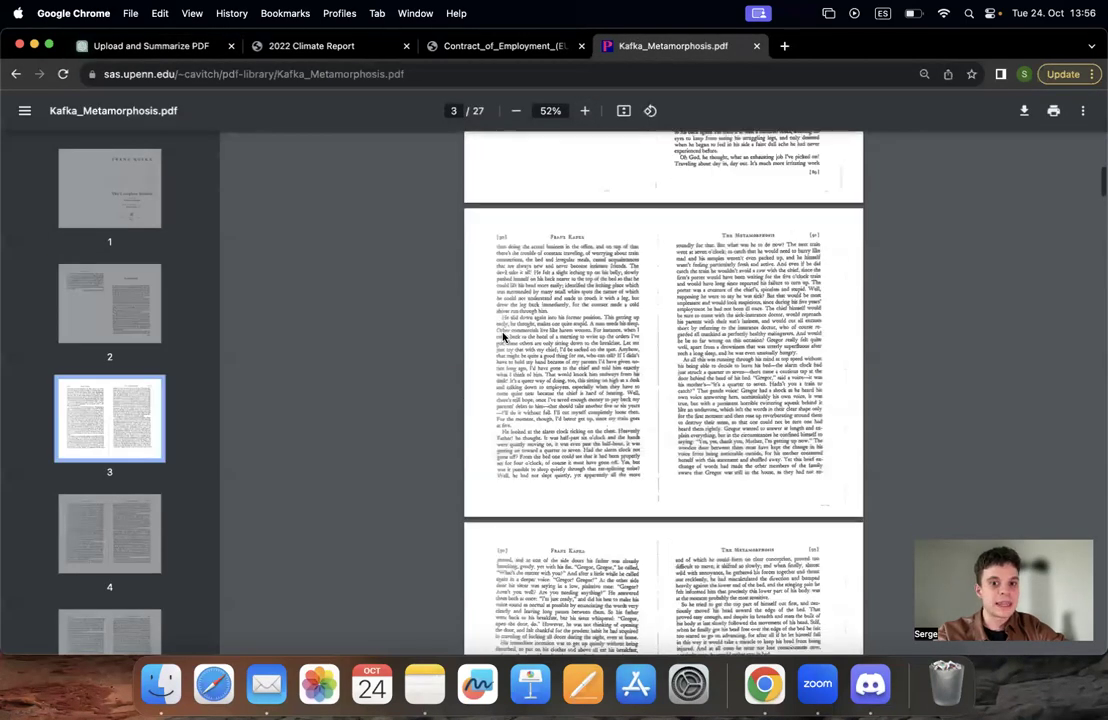
{"action": "scroll", "coordinate": [503, 338], "scroll_direction": "up", "scroll_amount": 10}
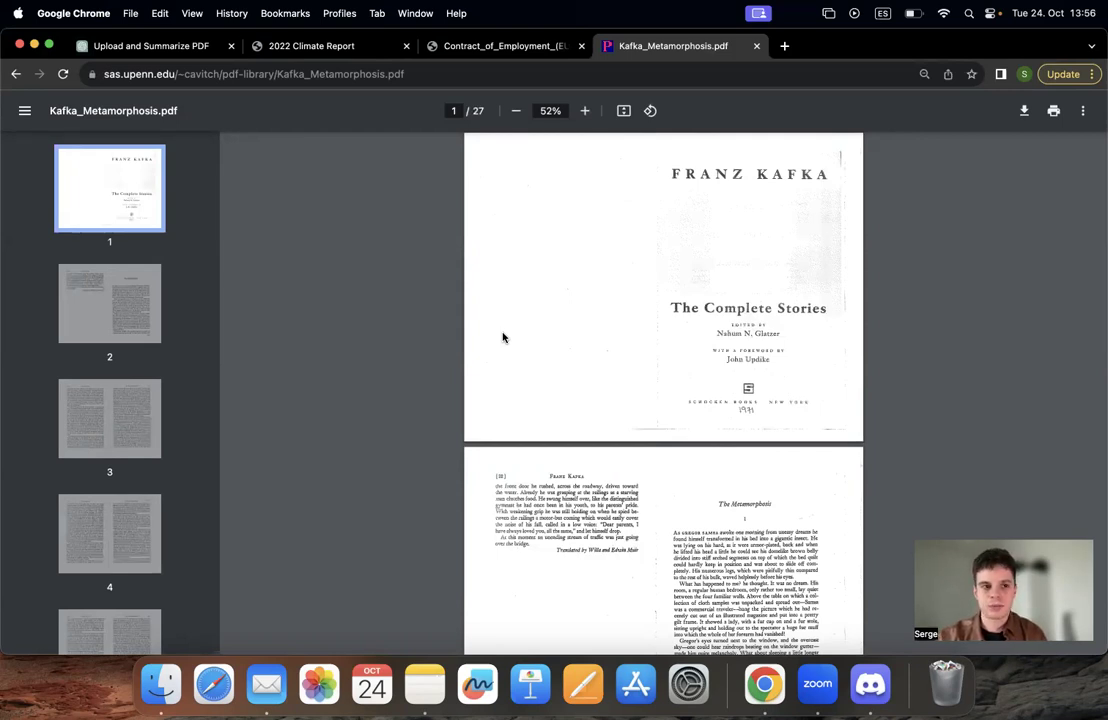
{"action": "left_click", "coordinate": [356, 75]}
{"action": "key", "text": "super+c"}
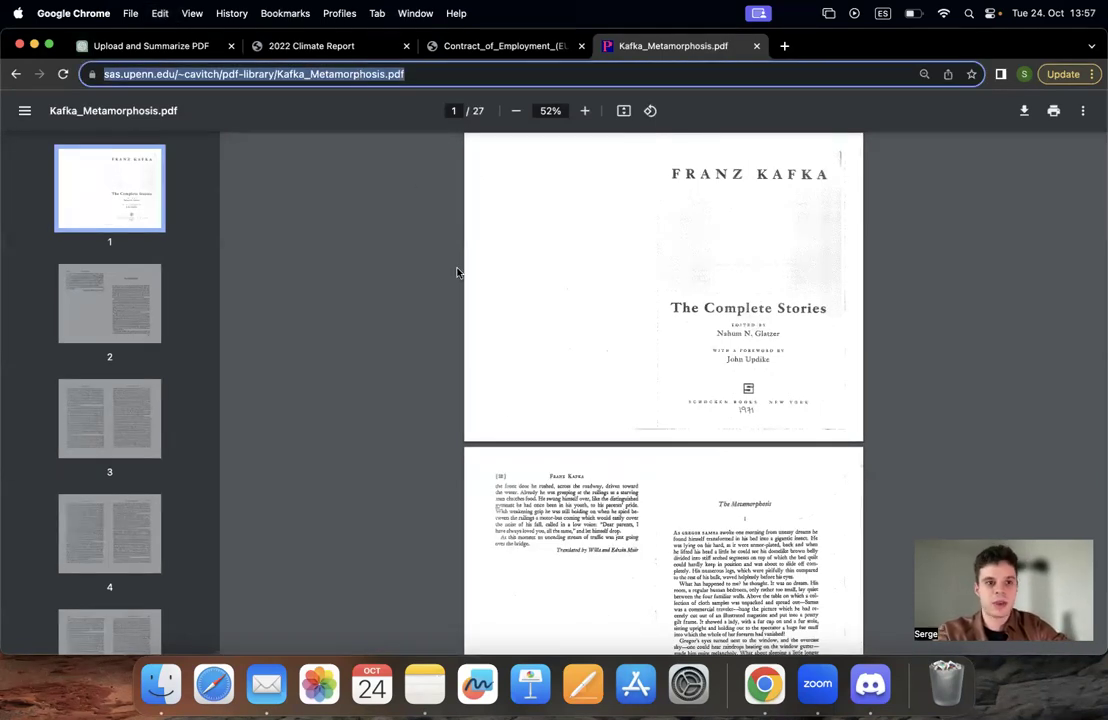
Look through the scanned pages of Kafka_Metamorphosis.pdf, enlarging the text around pages 11 and 12
{"action": "scroll", "coordinate": [539, 477], "scroll_direction": "down", "scroll_amount": 10}
{"action": "scroll", "coordinate": [539, 479], "scroll_direction": "down", "scroll_amount": 20}
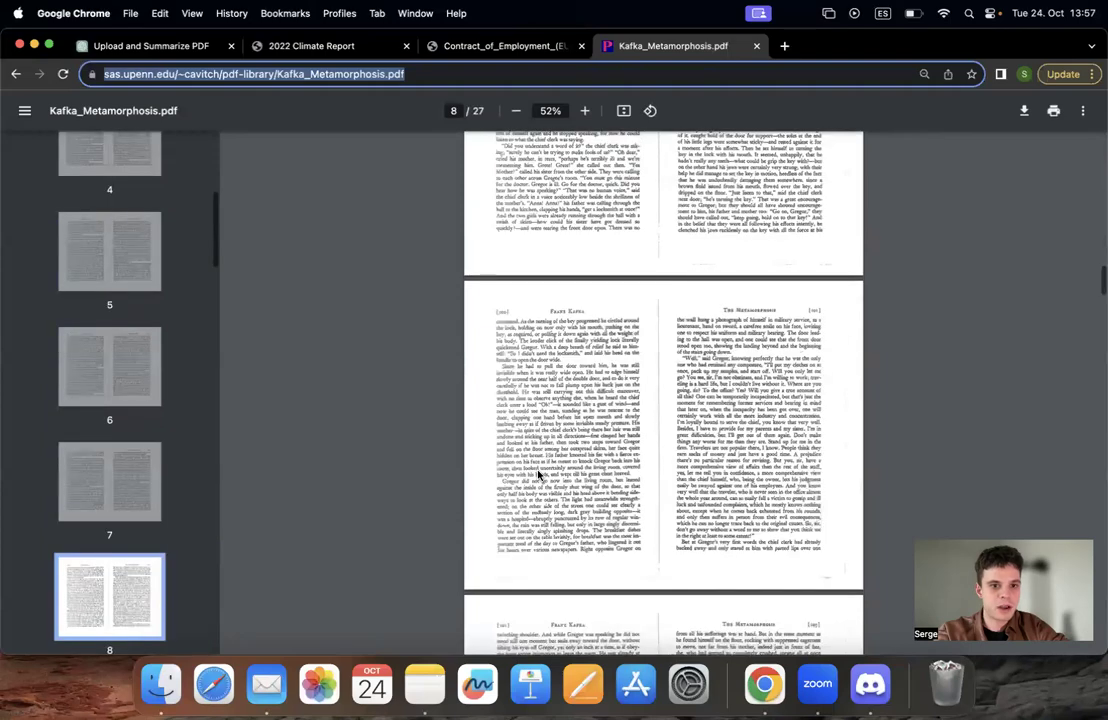
{"action": "scroll", "coordinate": [560, 400], "scroll_direction": "down", "scroll_amount": 3}
{"action": "scroll", "coordinate": [593, 310], "scroll_direction": "up", "scroll_amount": 5}
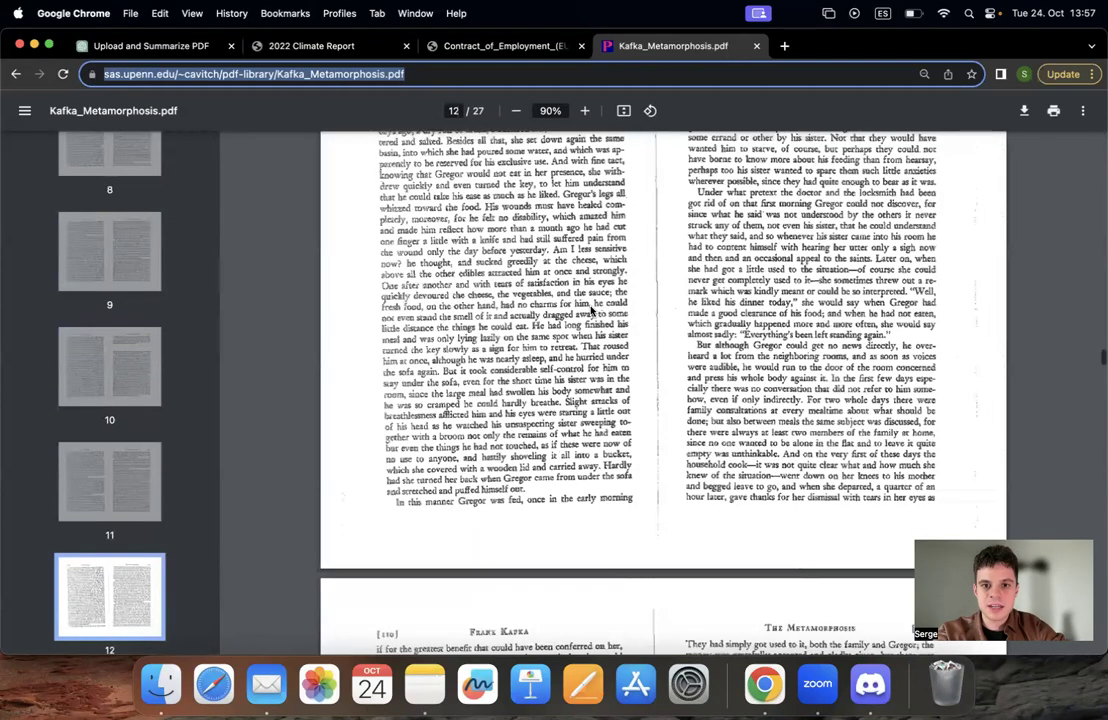
{"action": "scroll", "coordinate": [700, 245], "scroll_direction": "up", "scroll_amount": 2}
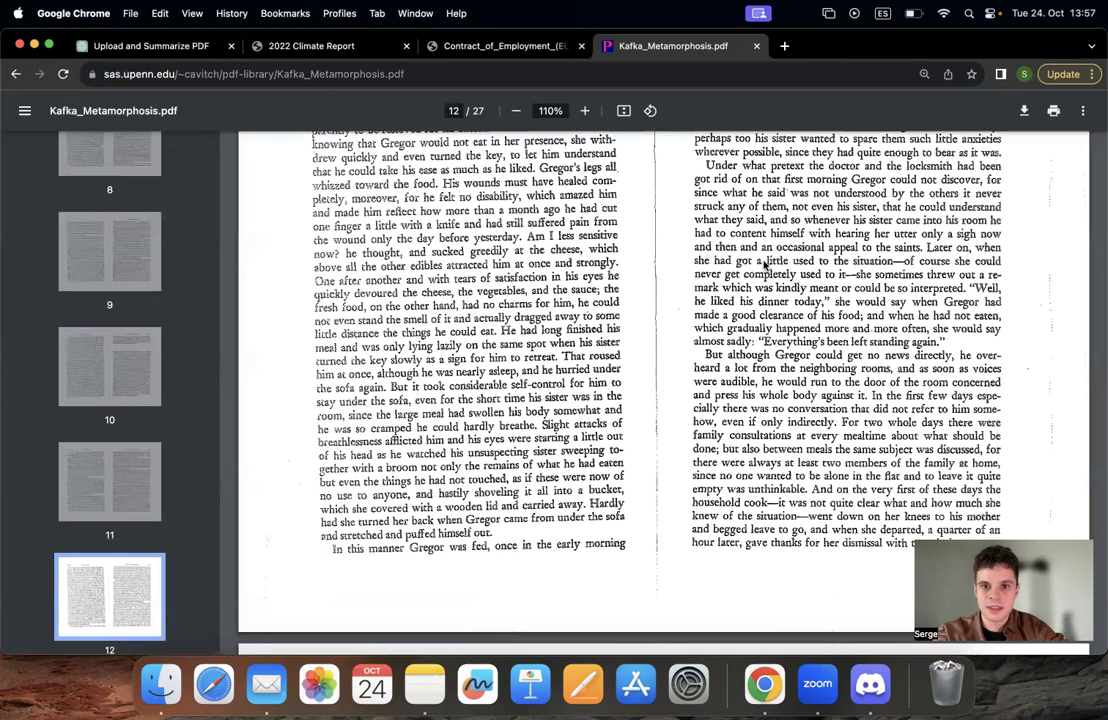
{"action": "scroll", "coordinate": [765, 262], "scroll_direction": "up", "scroll_amount": 8}
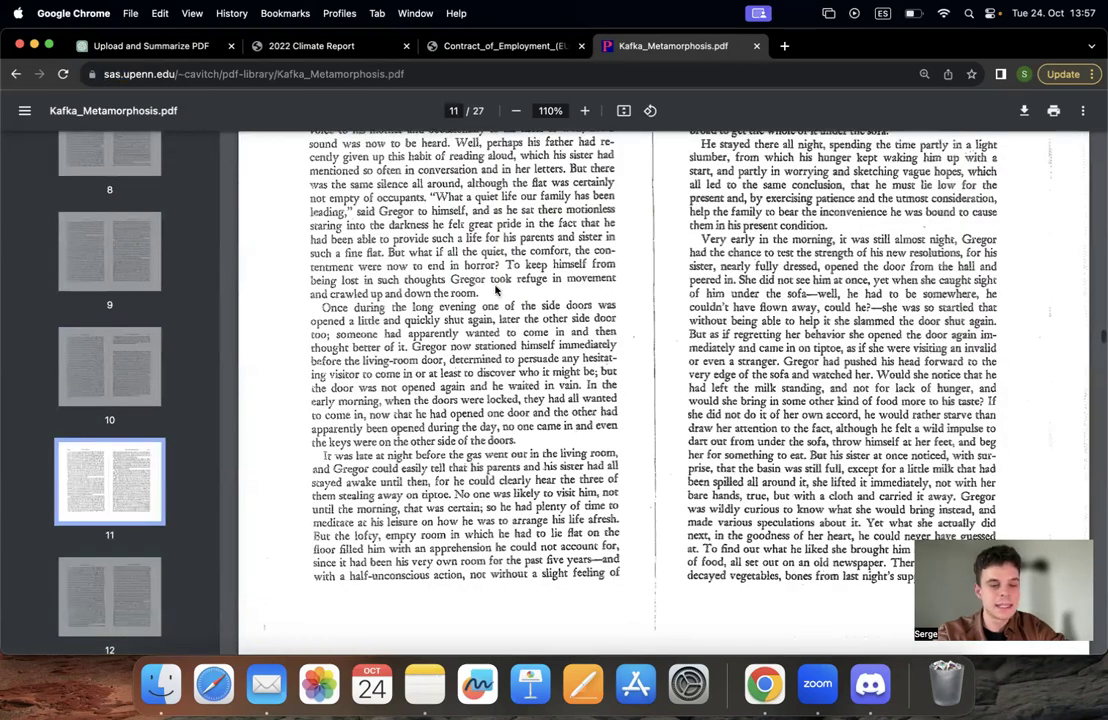
{"action": "scroll", "coordinate": [382, 250], "scroll_direction": "up", "scroll_amount": 2}
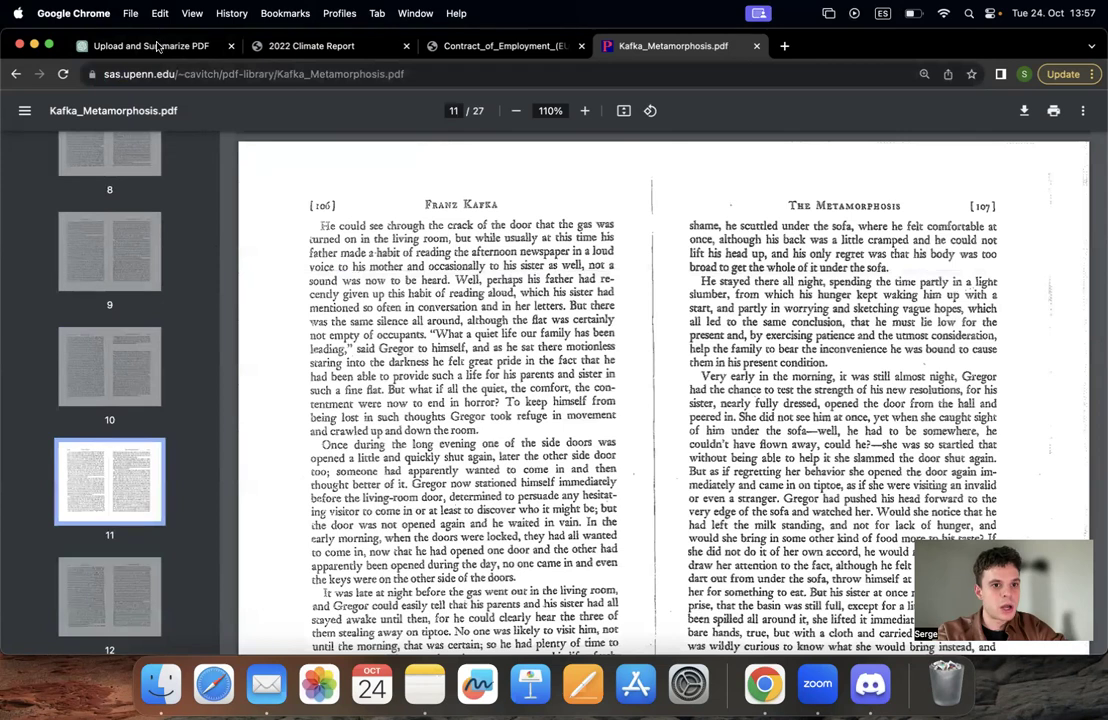
Start a new ChatGPT conversation with Aaron Chat PDF enabled and send the copied Kafka_Metamorphosis.pdf link
{"action": "left_click", "coordinate": [143, 45]}
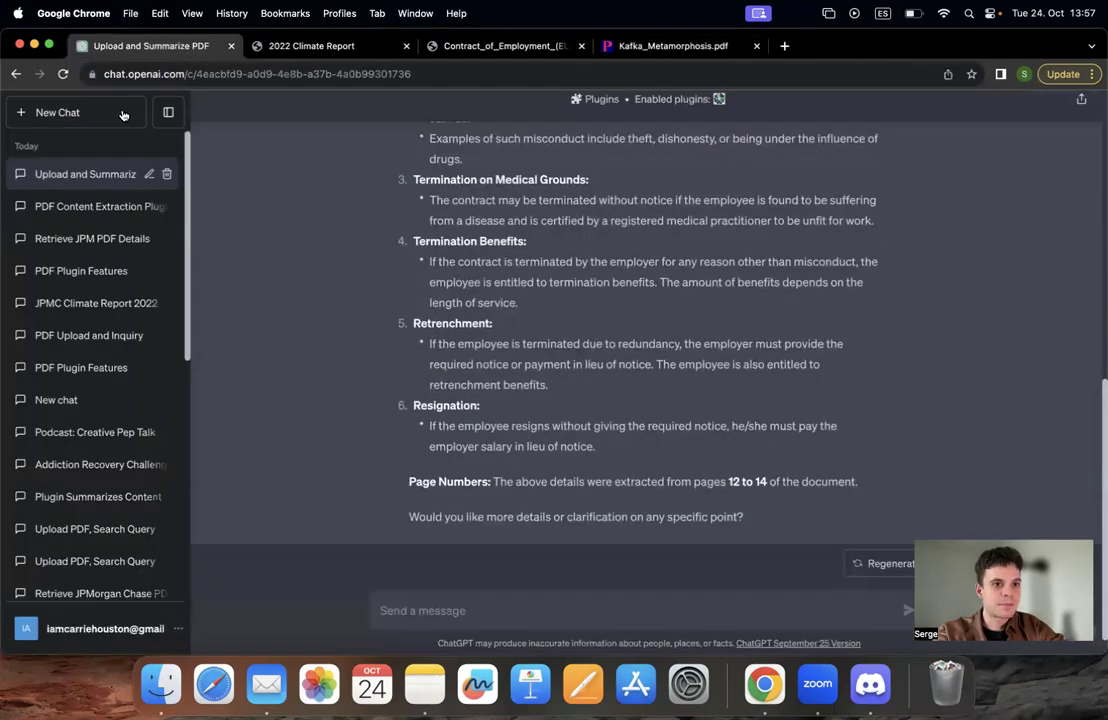
{"action": "left_click", "coordinate": [118, 110]}
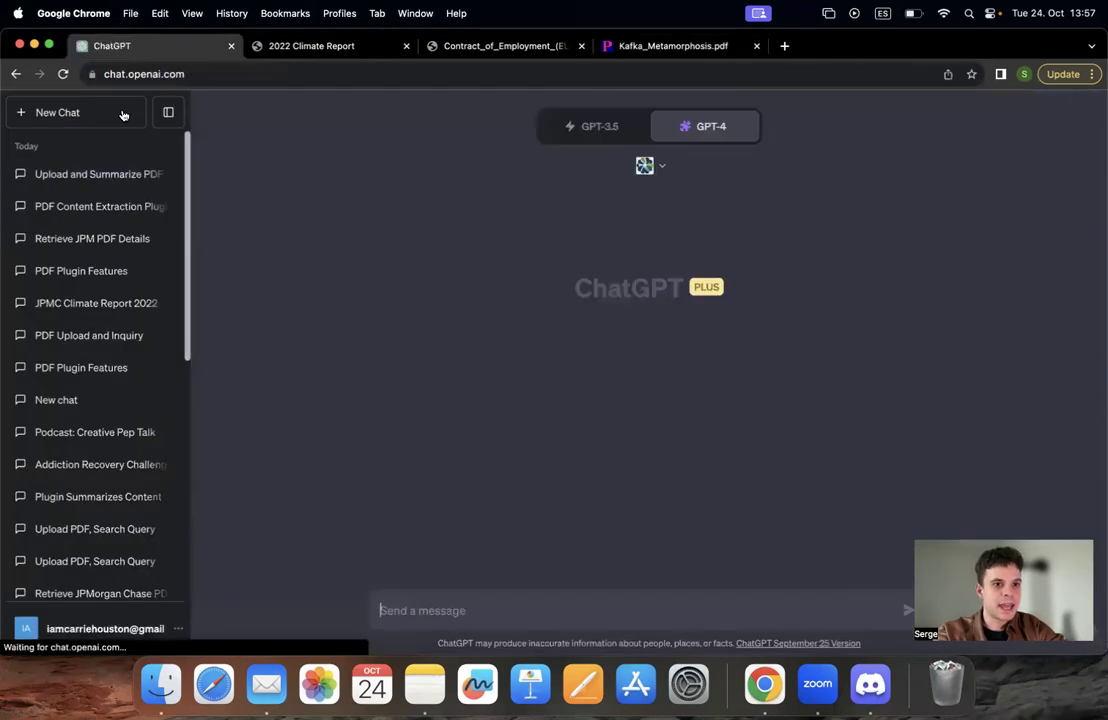
{"action": "left_click", "coordinate": [648, 168]}
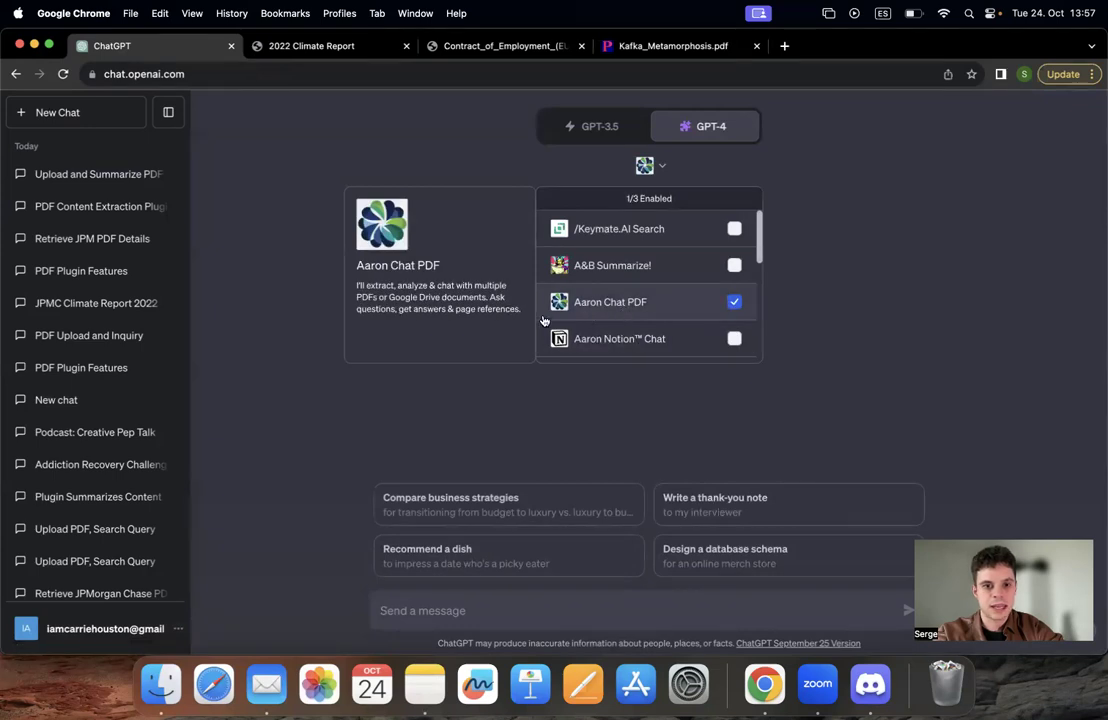
{"action": "left_click", "coordinate": [482, 453]}
{"action": "left_click", "coordinate": [423, 620]}
{"action": "key", "text": "super+v"}
{"action": "key", "text": "Return"}
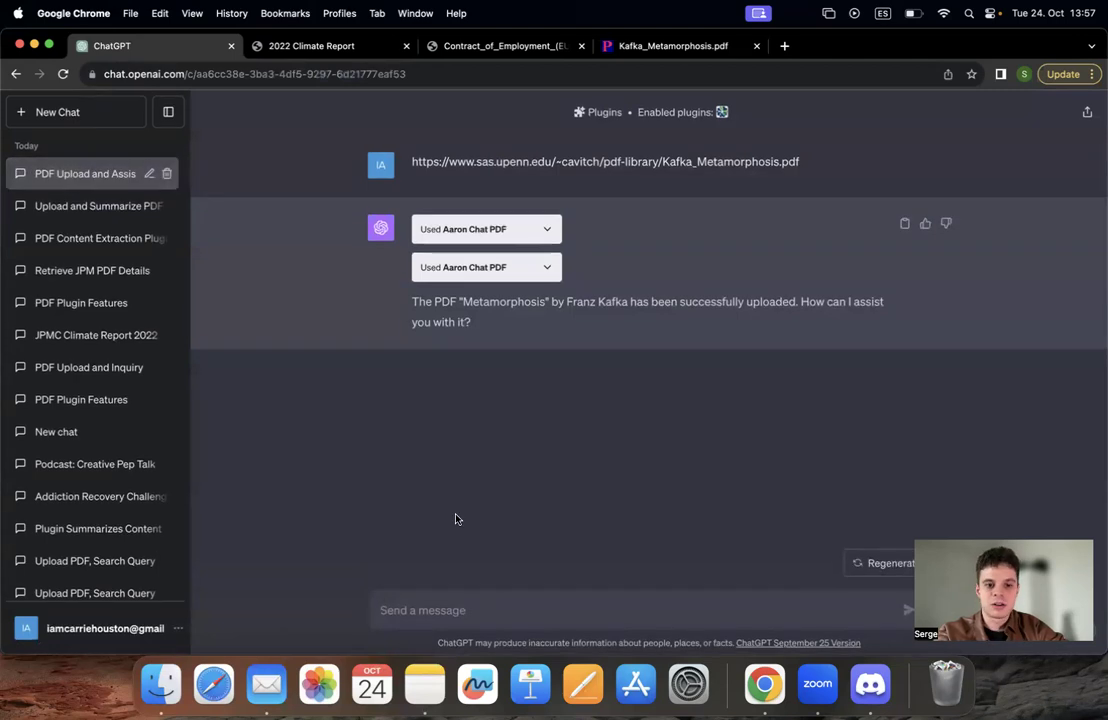
Ask "Where does it take place" about the Metamorphosis PDF and read the answer
{"action": "left_click", "coordinate": [430, 609]}
{"action": "type", "text": "Where does it taker pl place"}
{"action": "key", "text": "Return"}
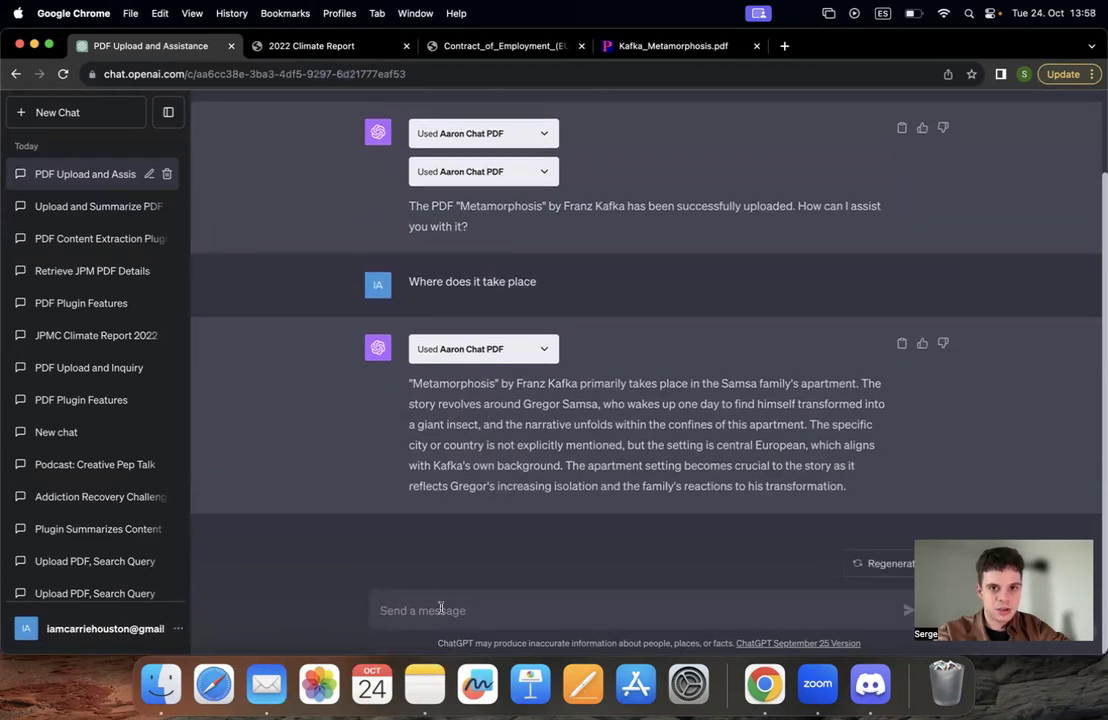
{"action": "scroll", "coordinate": [435, 420], "scroll_direction": "up", "scroll_amount": 2}
{"action": "scroll", "coordinate": [430, 340], "scroll_direction": "down", "scroll_amount": 2}
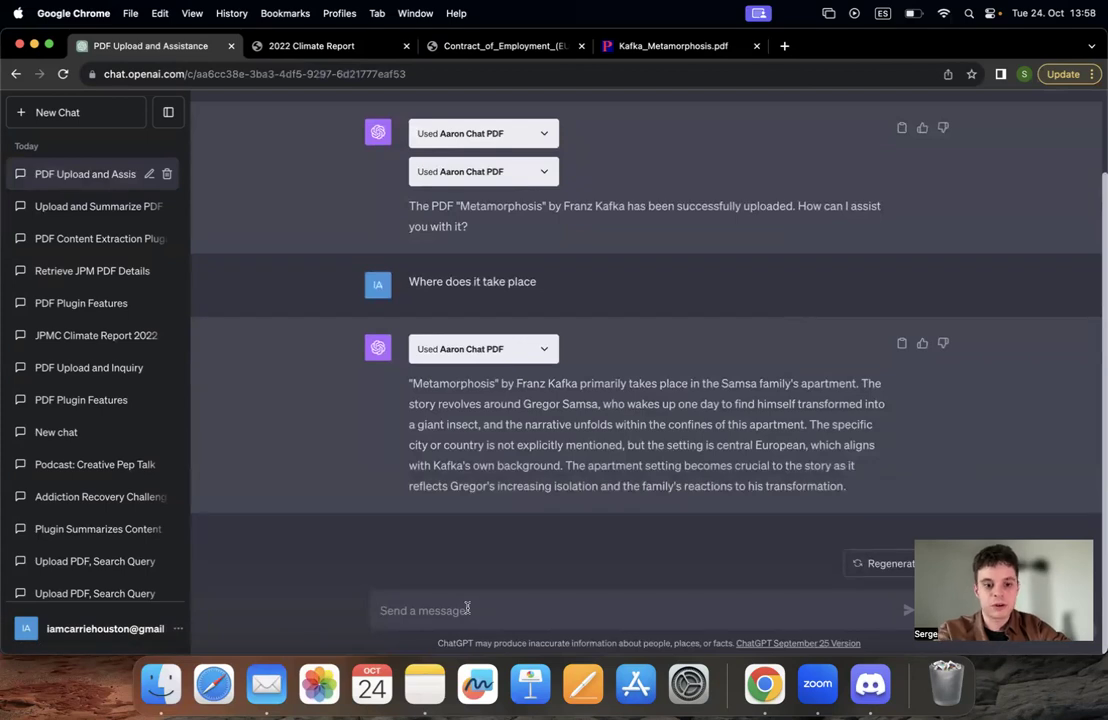
Ask "When does it take place" about the story and look over the conversation
{"action": "type", "text": "W"}
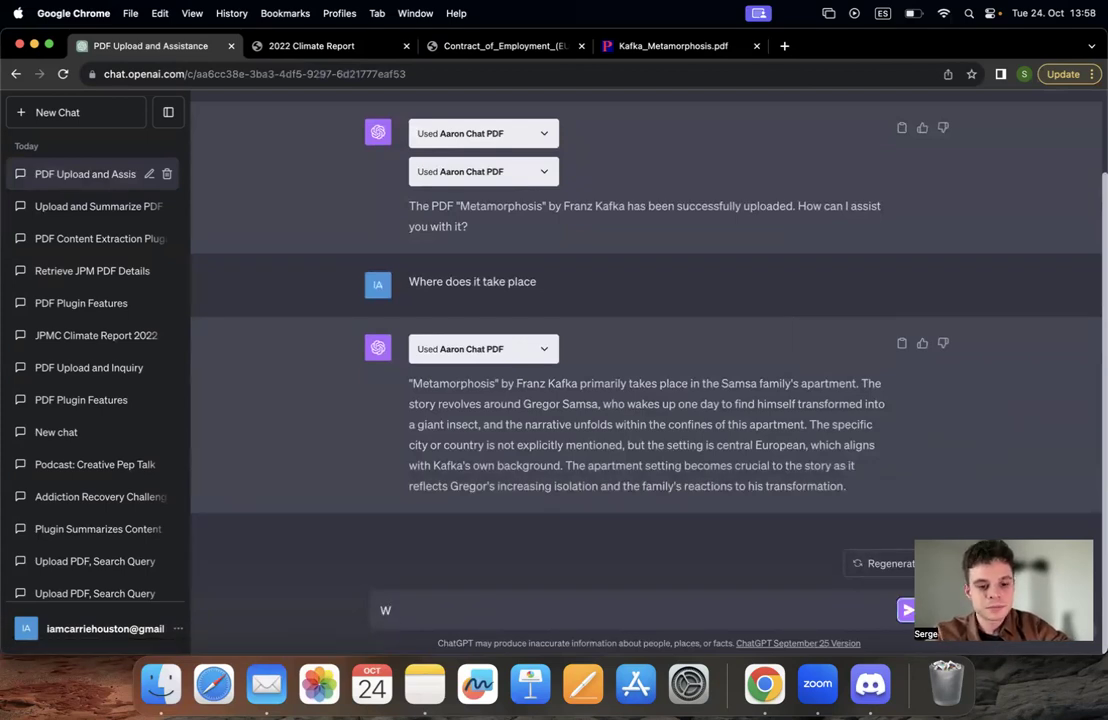
{"action": "type", "text": "hen does i"}
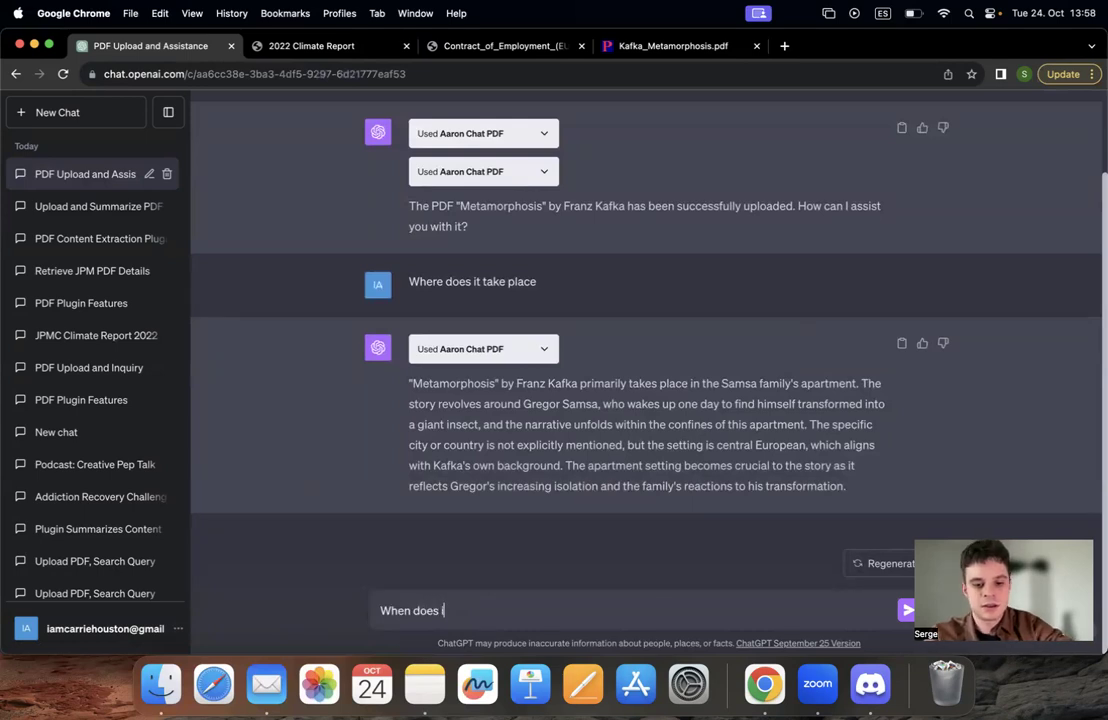
{"action": "type", "text": "t tak"}
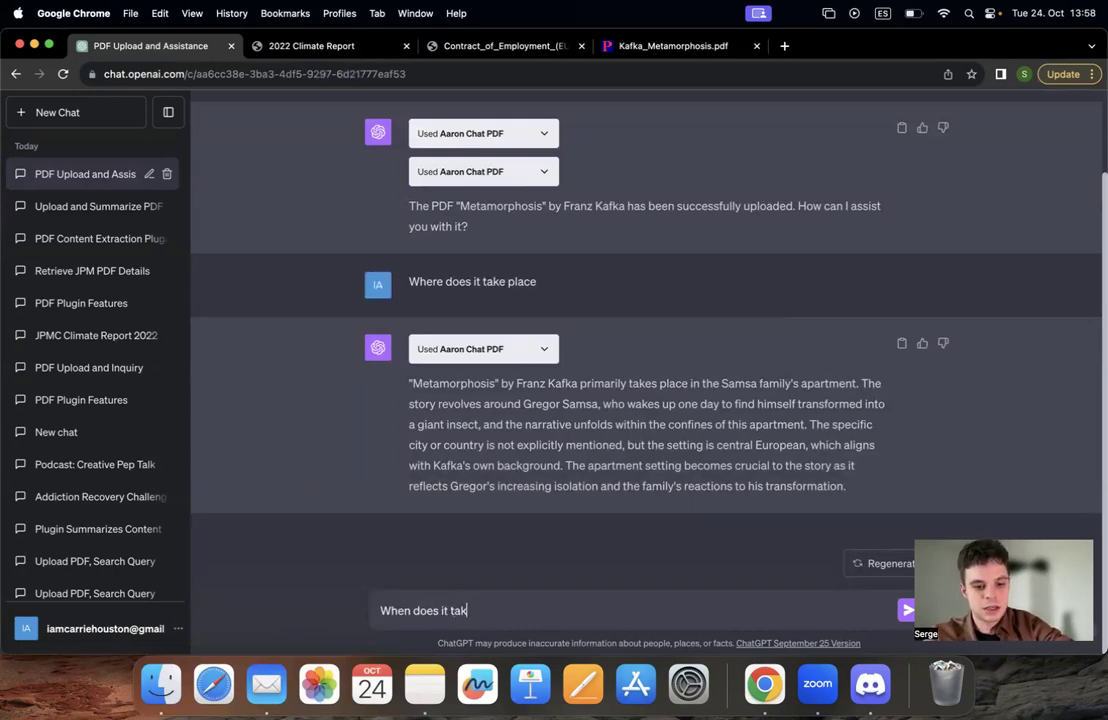
{"action": "type", "text": "e plece"}
{"action": "key", "text": "Return"}
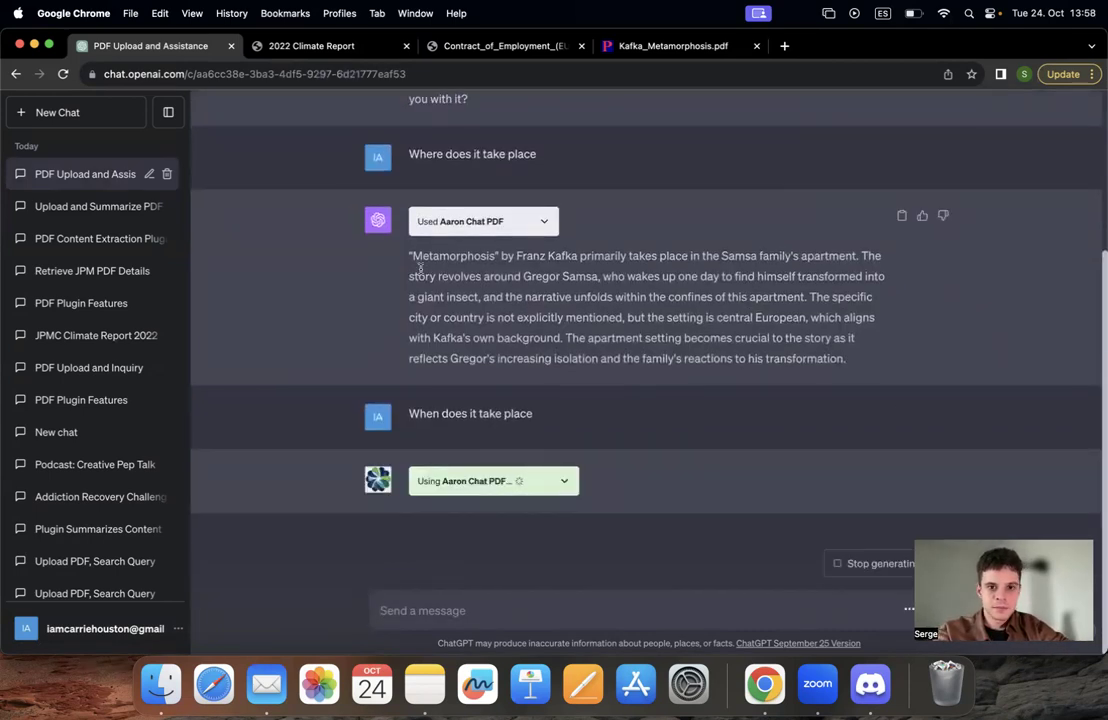
{"action": "scroll", "coordinate": [421, 268], "scroll_direction": "up", "scroll_amount": 5}
{"action": "scroll", "coordinate": [421, 268], "scroll_direction": "down", "scroll_amount": 5}
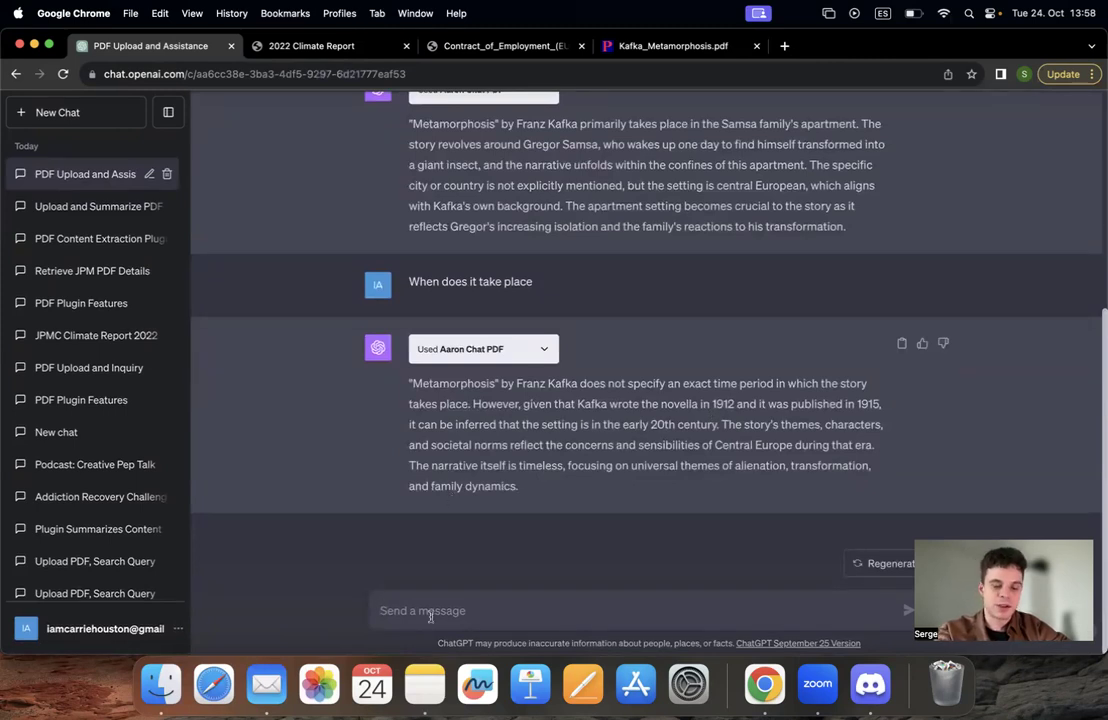
Ask "What is the historical context of the piece" in the Metamorphosis conversation
{"action": "left_click_drag", "start_coordinate": [408, 281], "coordinate": [535, 282]}
{"action": "left_click", "coordinate": [461, 597]}
{"action": "type", "text": "What is thje"}
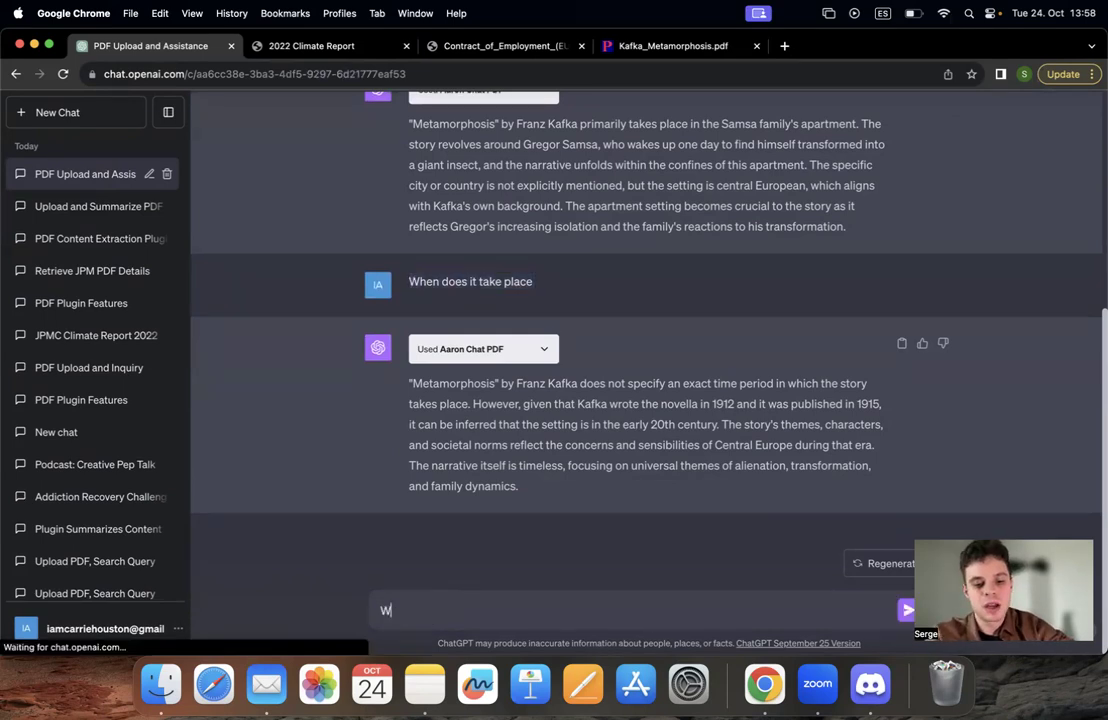
{"action": "key", "text": "BackSpace"}
{"action": "key", "text": "BackSpace"}
{"action": "type", "text": "e historica"}
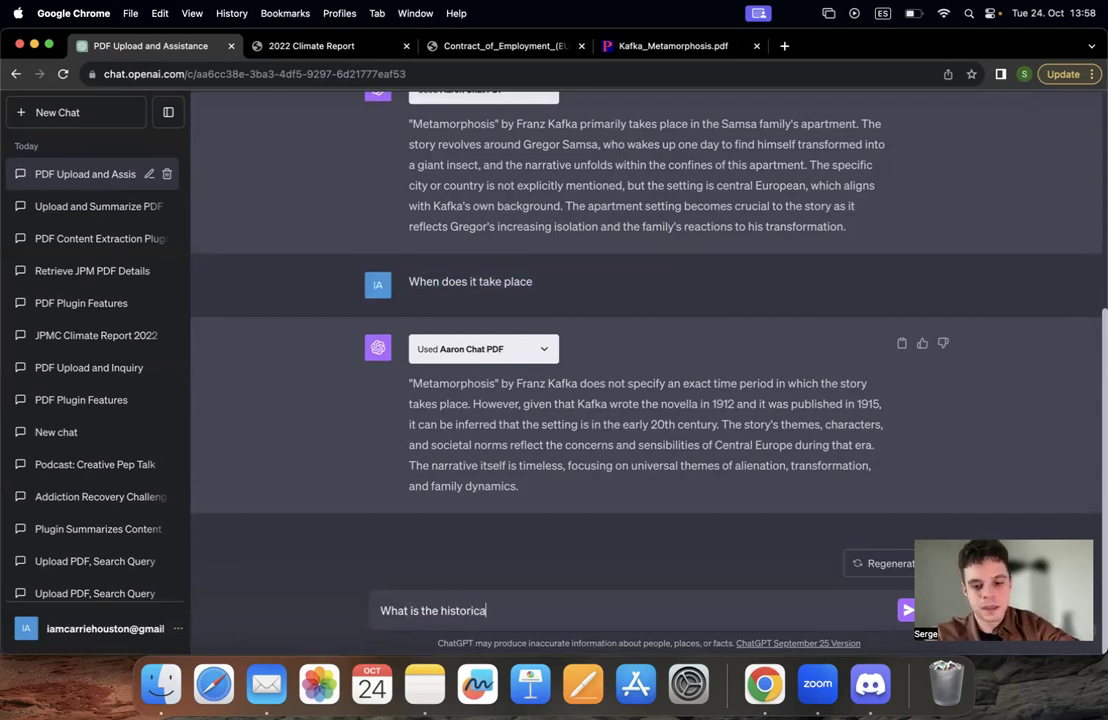
{"action": "type", "text": "l context of the pl"}
{"action": "type", "text": "ece"}
{"action": "key", "text": "Return"}
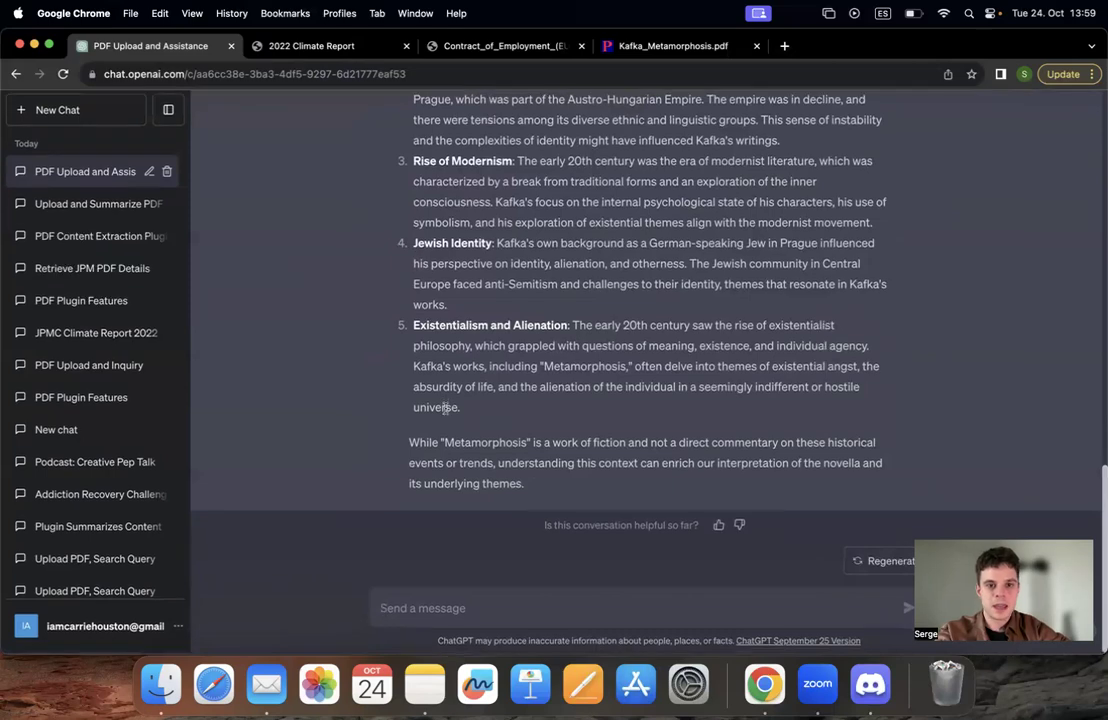
Review the whole Metamorphosis conversation, from the PDF link through the historical context answer
{"action": "scroll", "coordinate": [445, 407], "scroll_direction": "up", "scroll_amount": 10}
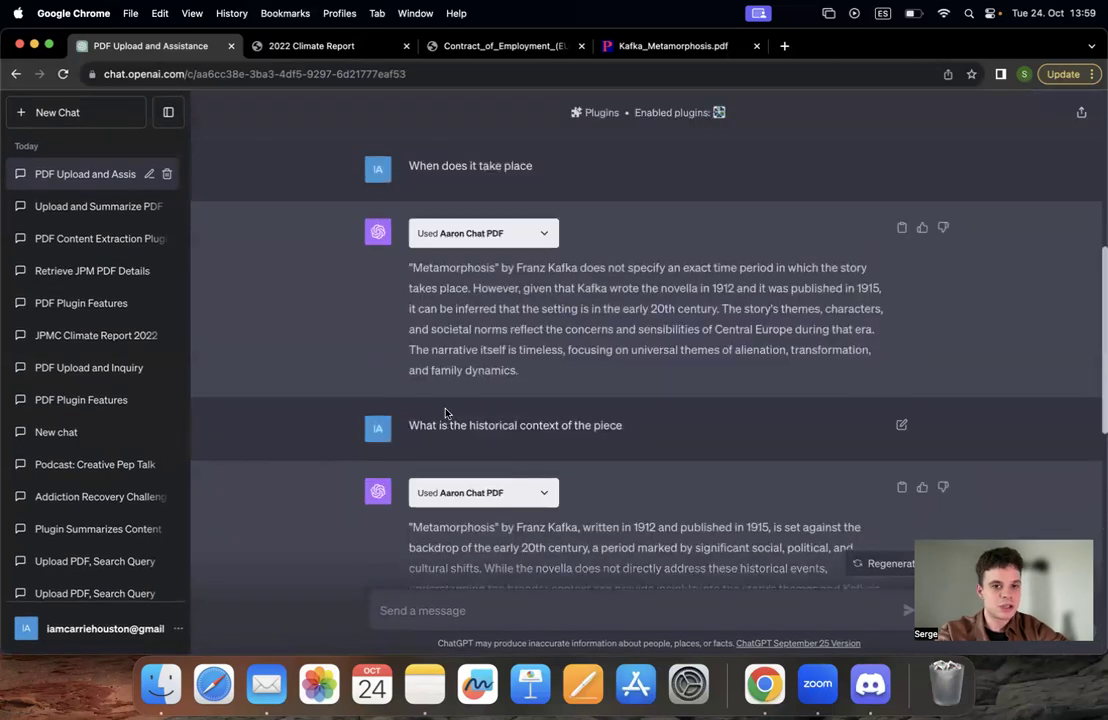
{"action": "scroll", "coordinate": [446, 413], "scroll_direction": "up", "scroll_amount": 10}
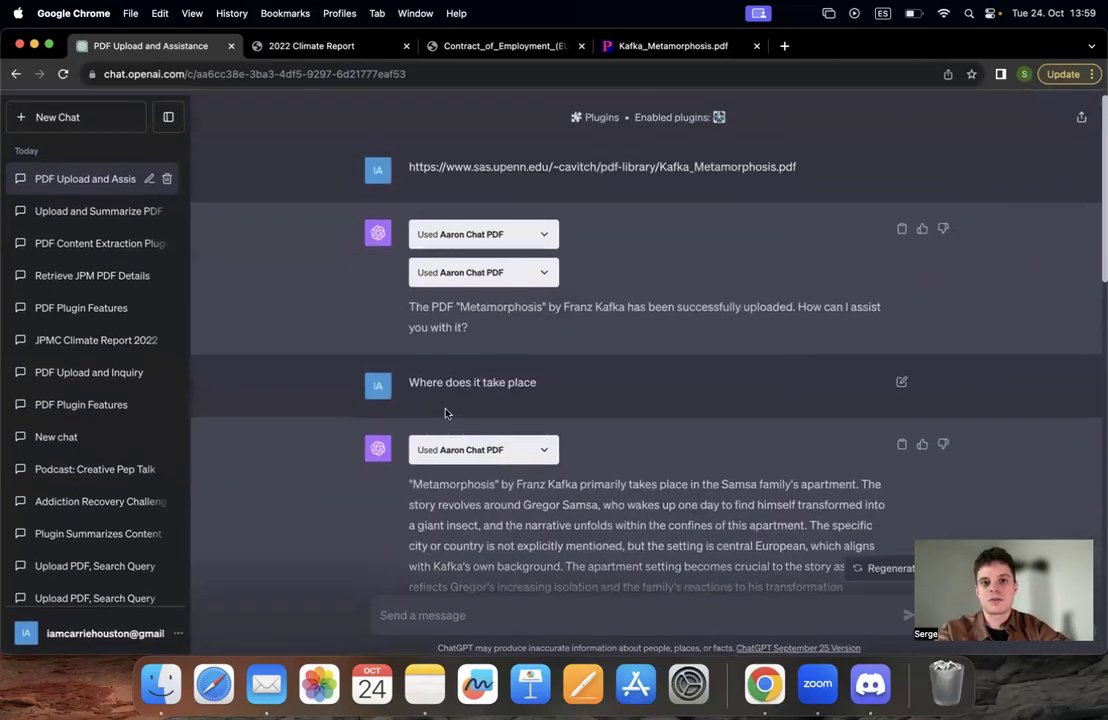
{"action": "scroll", "coordinate": [446, 413], "scroll_direction": "down", "scroll_amount": 20}
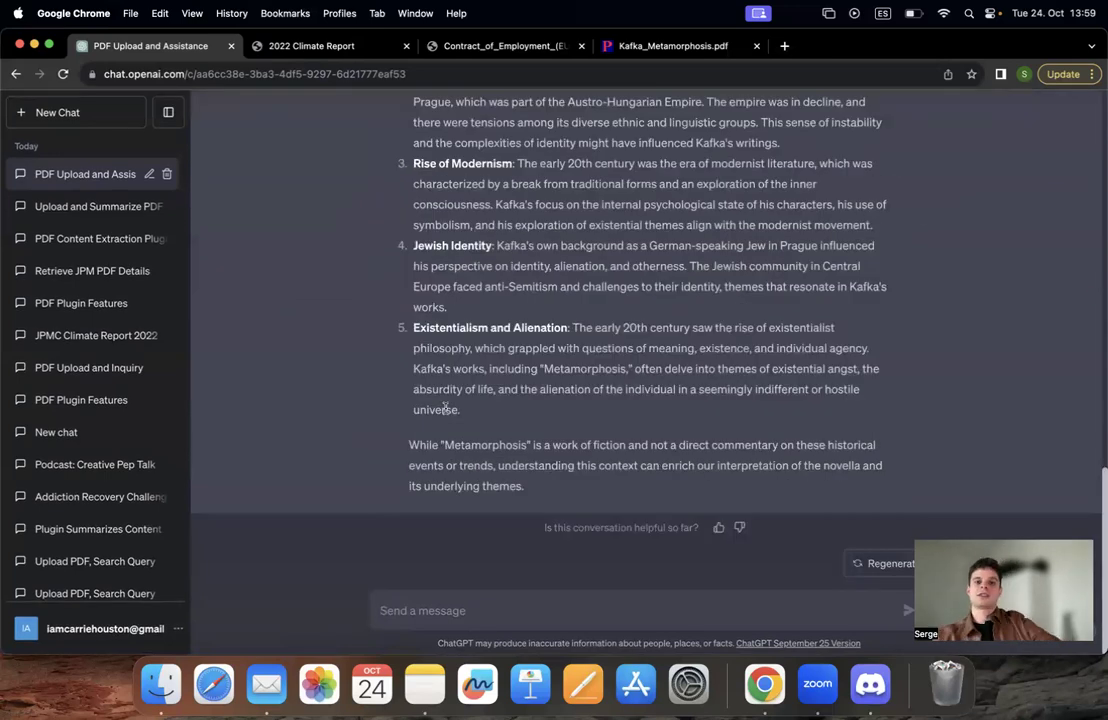